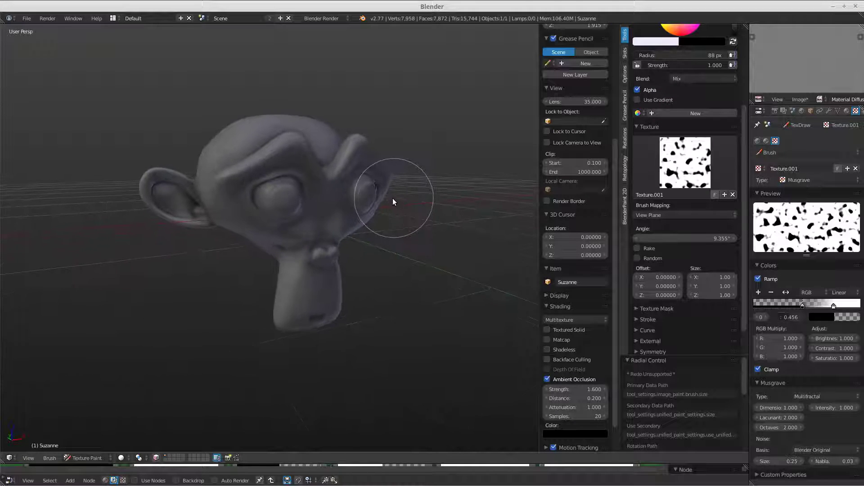
Keep the brush texture mapping set to View Plane.
scroll(388, 214, "up", 2)
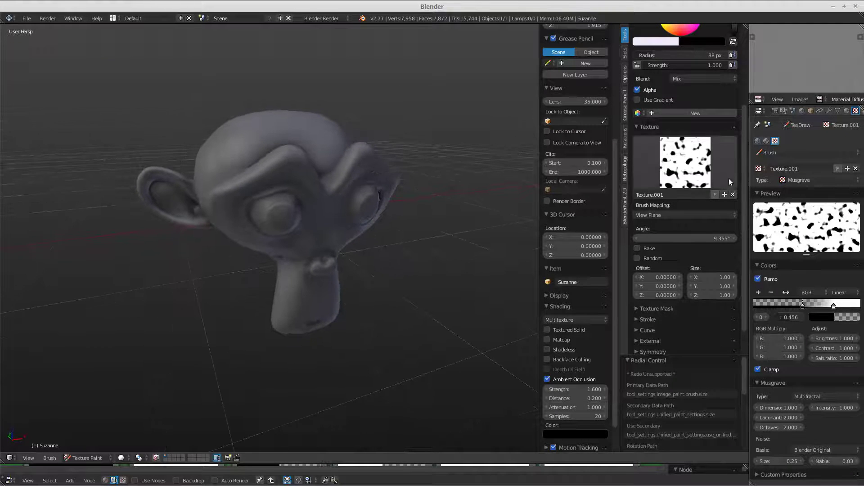
scroll(720, 181, "up", 4)
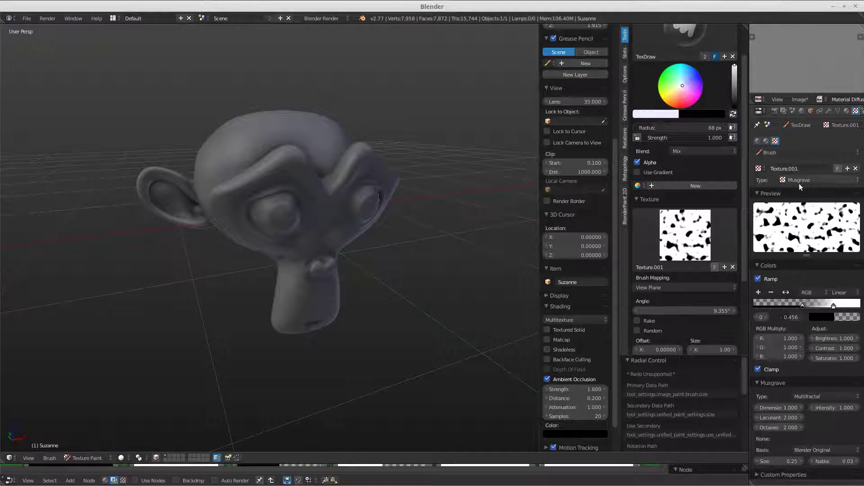
left_click(655, 288)
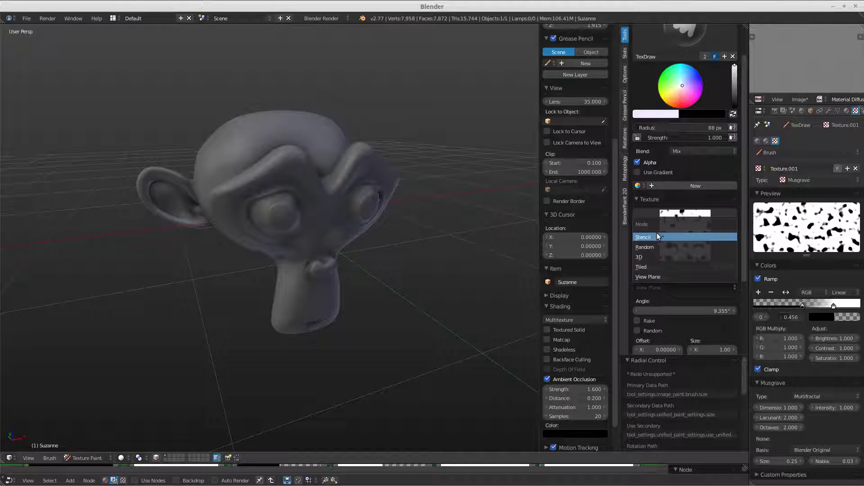
left_click(650, 277)
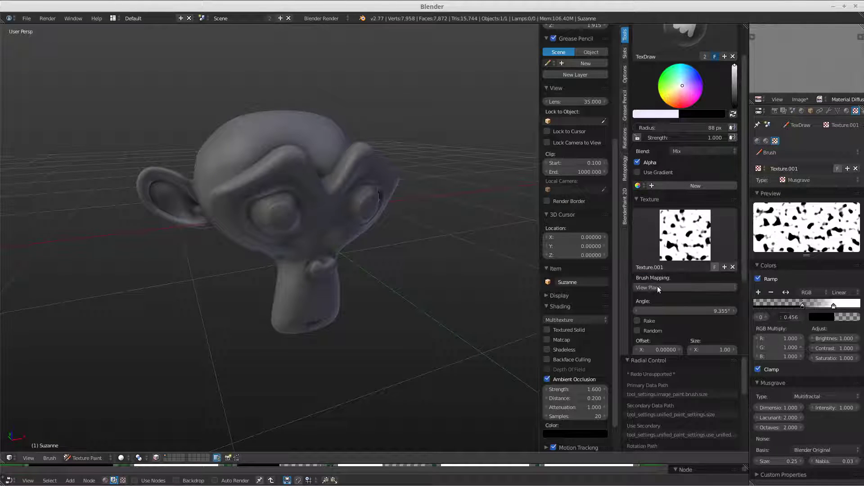
Enlarge the brush radius to 129 px, paint a test stroke across the forehead, then undo it.
middle_click_drag(356, 207, 330, 215)
key("f")
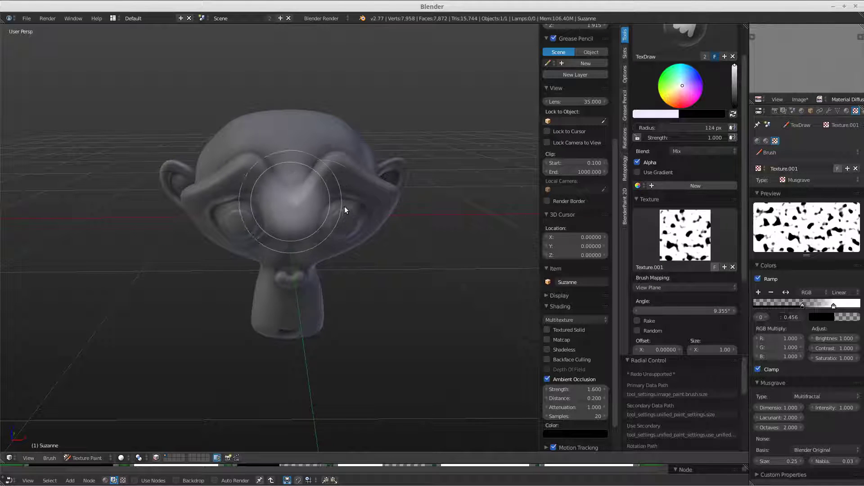
left_click(346, 208)
mouse_move(285, 166)
left_mouse_down()
mouse_move(235, 173)
mouse_move(261, 160)
mouse_move(317, 165)
mouse_move(328, 186)
mouse_move(263, 202)
mouse_move(266, 217)
mouse_move(304, 225)
mouse_move(336, 207)
mouse_move(339, 216)
mouse_move(253, 196)
mouse_move(274, 174)
mouse_move(302, 168)
mouse_move(265, 153)
mouse_move(311, 139)
mouse_move(330, 144)
mouse_move(236, 150)
mouse_move(253, 161)
mouse_move(284, 218)
mouse_move(320, 208)
mouse_move(347, 184)
mouse_move(398, 191)
left_mouse_up()
mouse_move(398, 191)
middle_mouse_down()
mouse_move(344, 166)
mouse_move(289, 185)
mouse_move(427, 133)
mouse_move(432, 193)
mouse_move(453, 209)
mouse_move(404, 228)
mouse_move(361, 186)
mouse_move(396, 189)
middle_mouse_up()
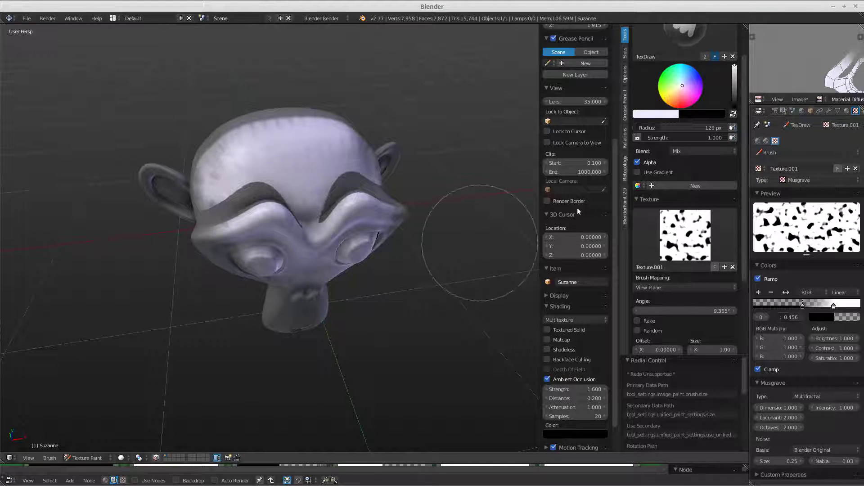
key("ctrl+z")
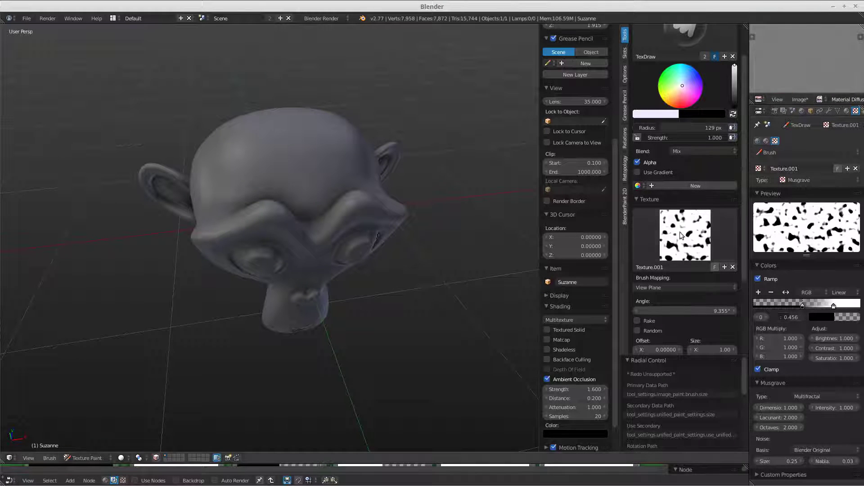
Switch the brush texture mapping to Tiled and paint a mottled test pattern on Suzanne's head.
left_click(665, 288)
left_click(657, 269)
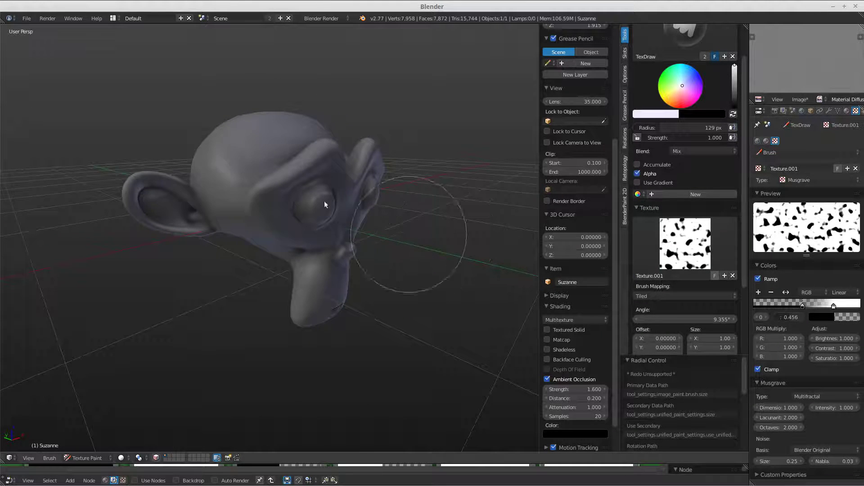
mouse_move(324, 200)
left_mouse_down()
mouse_move(232, 159)
mouse_move(369, 231)
mouse_move(371, 191)
mouse_move(306, 145)
left_mouse_up()
middle_click_drag(280, 195, 360, 230)
Check the Project Paint options, then return to the brush and texture settings.
left_click(626, 76)
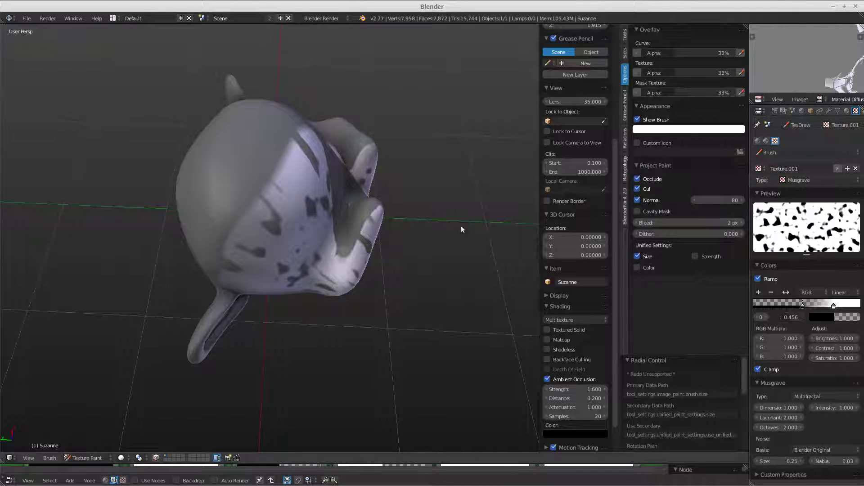
mouse_move(461, 226)
middle_mouse_down()
mouse_move(412, 214)
mouse_move(634, 217)
middle_mouse_up()
mouse_move(415, 225)
middle_mouse_down()
mouse_move(356, 221)
mouse_move(321, 200)
middle_mouse_up()
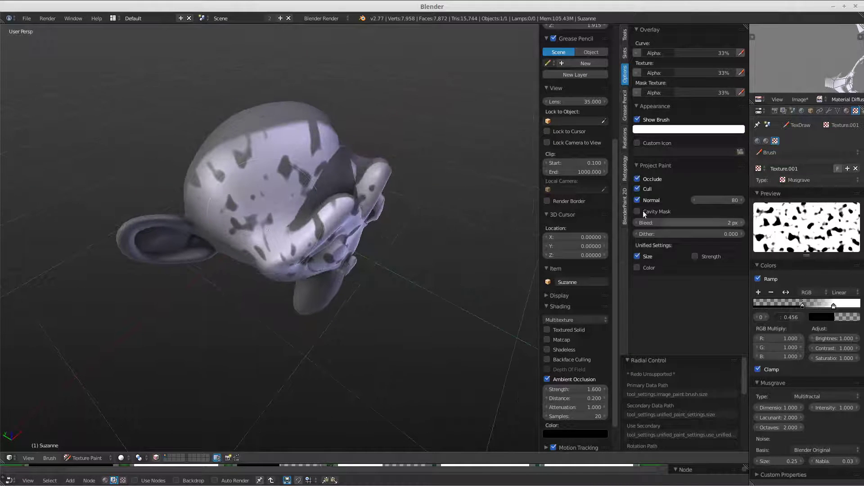
left_click(625, 38)
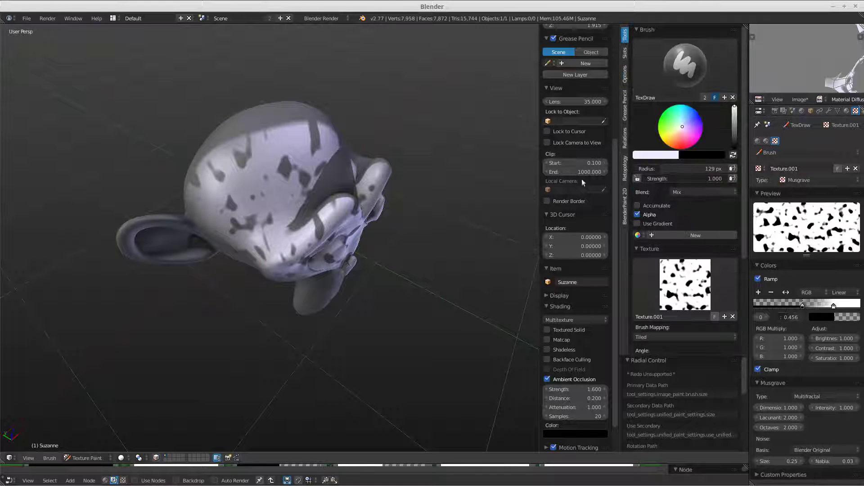
Inspect the tiled paint from several angles around Suzanne, then undo it.
mouse_move(400, 247)
middle_mouse_down()
mouse_move(323, 177)
mouse_move(328, 188)
mouse_move(309, 202)
middle_mouse_up()
scroll(310, 201, "up", 4)
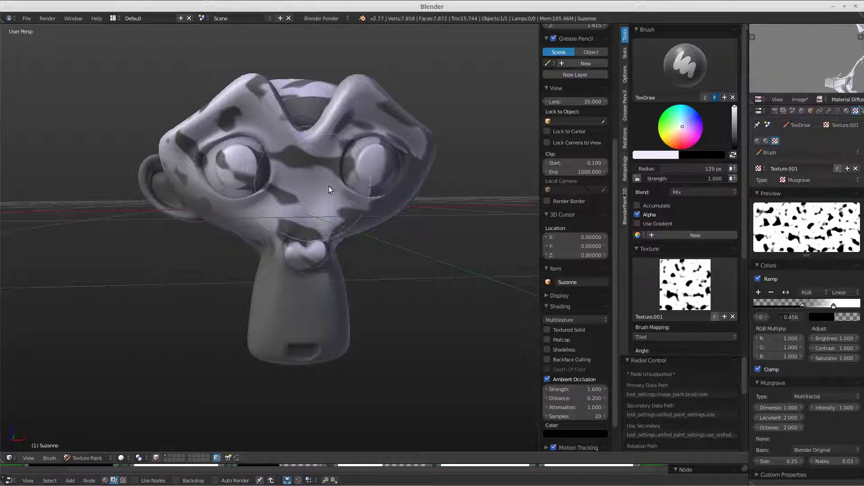
mouse_move(362, 193)
middle_mouse_down()
mouse_move(366, 241)
mouse_move(261, 135)
middle_mouse_up()
mouse_move(334, 201)
middle_mouse_down()
mouse_move(334, 236)
mouse_move(408, 232)
middle_mouse_up()
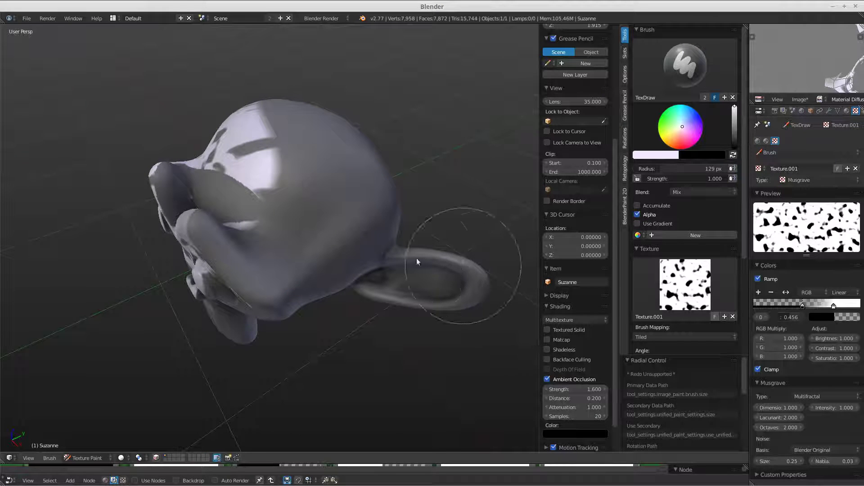
middle_click_drag(417, 258, 451, 221)
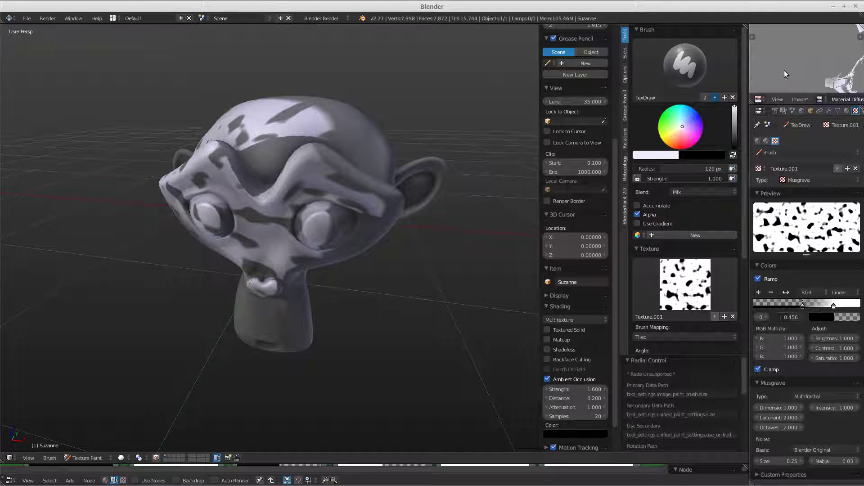
key("ctrl+z")
Switch the mapping to Random, paint a test stroke across the forehead, and undo it.
left_click(660, 336)
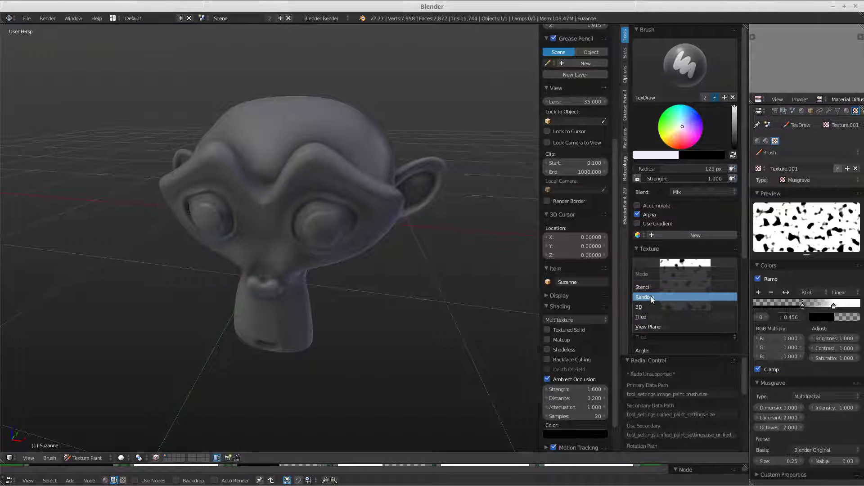
left_click(652, 298)
mouse_move(307, 177)
left_mouse_down()
mouse_move(268, 159)
mouse_move(264, 149)
mouse_move(323, 144)
mouse_move(358, 169)
mouse_move(296, 200)
mouse_move(255, 209)
mouse_move(259, 231)
mouse_move(246, 209)
mouse_move(344, 204)
left_mouse_up()
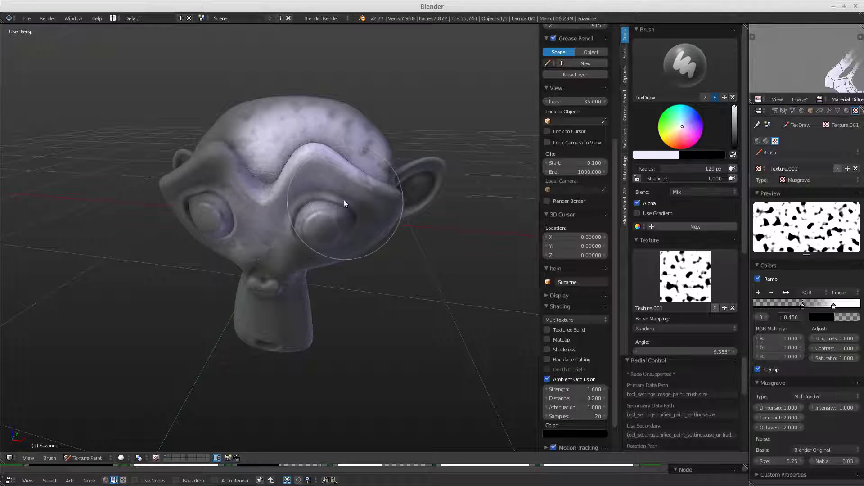
key("ctrl+z")
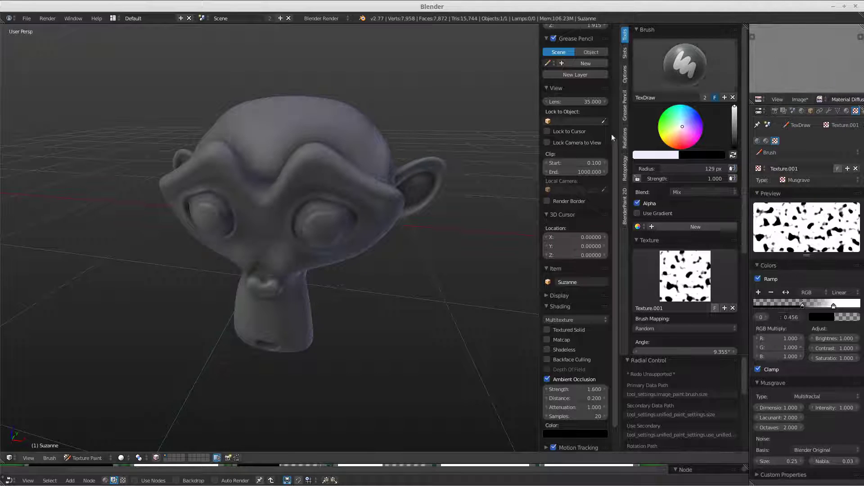
mouse_move(344, 204)
middle_mouse_down()
mouse_move(347, 192)
mouse_move(382, 199)
mouse_move(366, 233)
mouse_move(354, 216)
mouse_move(285, 218)
middle_mouse_up()
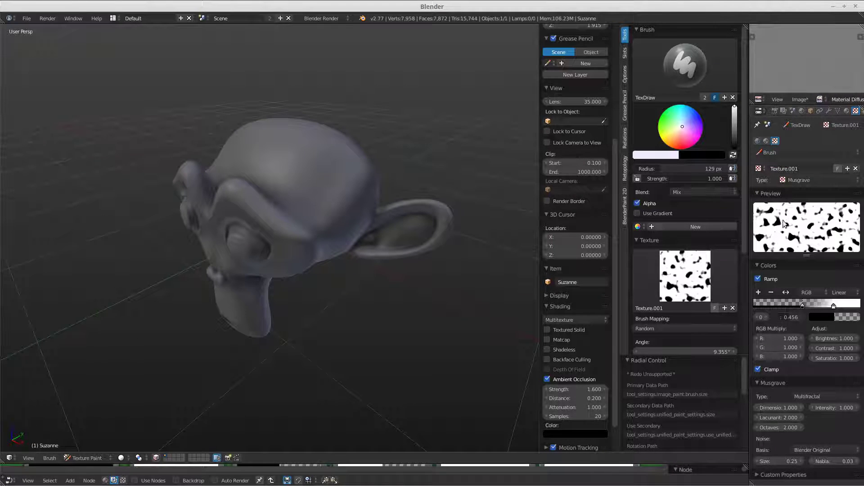
left_click(659, 328)
Set the mapping to 3D and paint Musgrave-textured strokes over the head, ear, face and side.
left_click(663, 298)
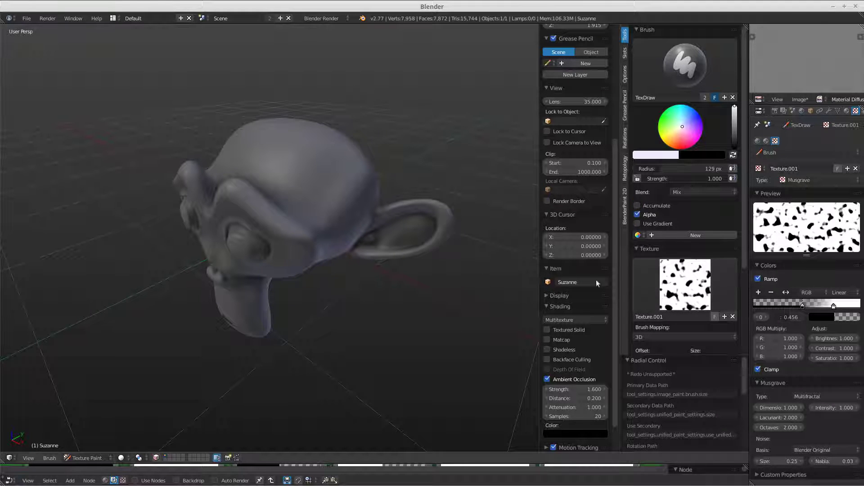
mouse_move(408, 269)
middle_mouse_down()
mouse_move(396, 275)
mouse_move(290, 220)
mouse_move(286, 175)
middle_mouse_up()
mouse_move(286, 174)
left_mouse_down()
mouse_move(233, 203)
mouse_move(198, 180)
mouse_move(274, 137)
mouse_move(332, 147)
mouse_move(356, 214)
mouse_move(342, 245)
mouse_move(251, 256)
mouse_move(406, 280)
left_mouse_up()
mouse_move(252, 284)
middle_mouse_down()
mouse_move(326, 224)
mouse_move(318, 150)
middle_mouse_up()
mouse_move(317, 150)
left_mouse_down()
mouse_move(218, 163)
mouse_move(220, 152)
mouse_move(280, 201)
mouse_move(293, 263)
mouse_move(277, 287)
mouse_move(225, 239)
left_mouse_up()
middle_click_drag(225, 238, 302, 231)
mouse_move(302, 231)
left_mouse_down()
mouse_move(303, 194)
mouse_move(261, 213)
left_mouse_up()
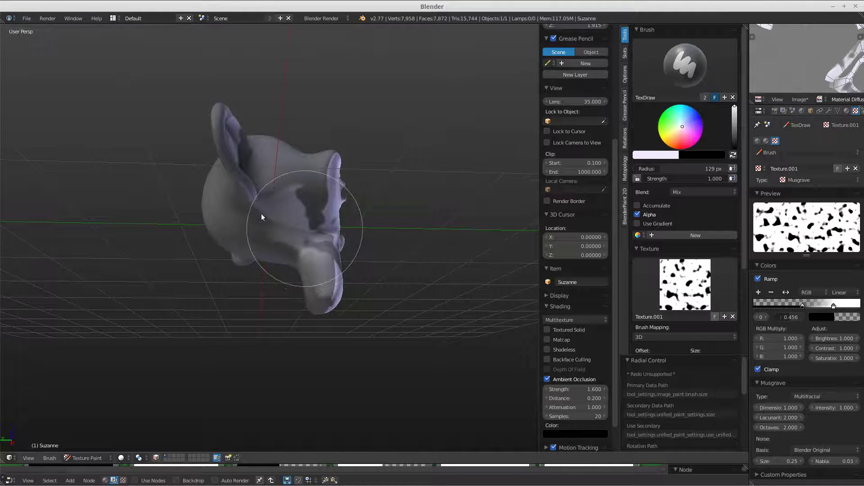
Add paint spots over the forehead, ears and right side from several angles, then show the ColorRamp nodes.
middle_click_drag(261, 217, 275, 150)
mouse_move(275, 150)
left_mouse_down()
mouse_move(293, 164)
mouse_move(224, 143)
mouse_move(211, 126)
mouse_move(218, 204)
mouse_move(239, 243)
left_mouse_up()
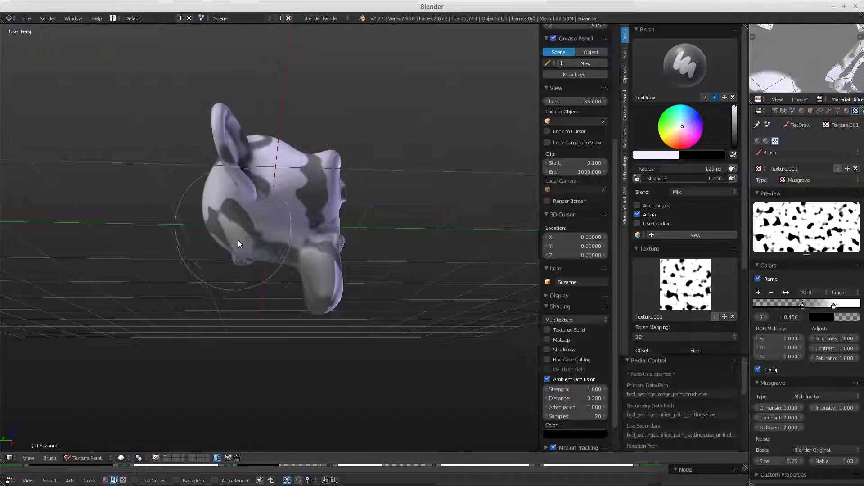
mouse_move(312, 277)
middle_mouse_down()
mouse_move(318, 226)
mouse_move(269, 276)
middle_mouse_up()
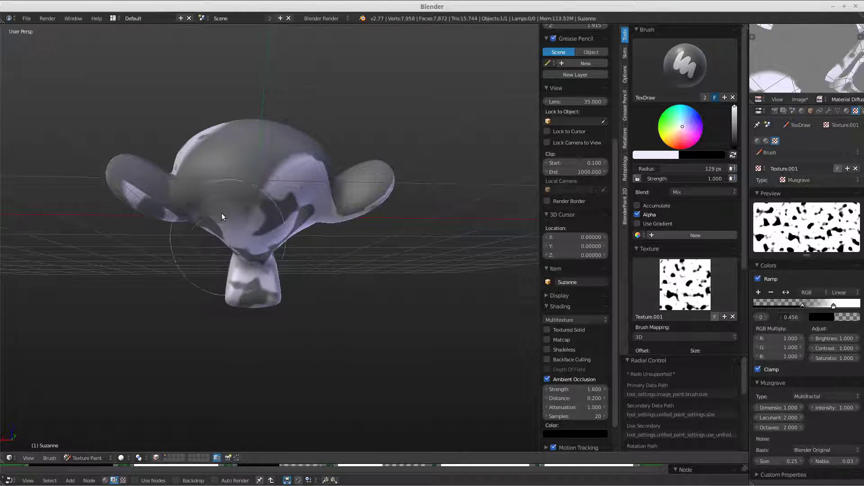
mouse_move(221, 217)
left_mouse_down()
mouse_move(196, 191)
mouse_move(245, 164)
mouse_move(307, 168)
mouse_move(308, 156)
mouse_move(373, 183)
mouse_move(368, 174)
mouse_move(145, 173)
mouse_move(204, 187)
left_mouse_up()
mouse_move(204, 188)
middle_mouse_down()
mouse_move(289, 190)
mouse_move(258, 261)
middle_mouse_up()
mouse_move(258, 260)
left_mouse_down()
mouse_move(296, 185)
mouse_move(283, 139)
mouse_move(180, 195)
mouse_move(183, 180)
left_mouse_up()
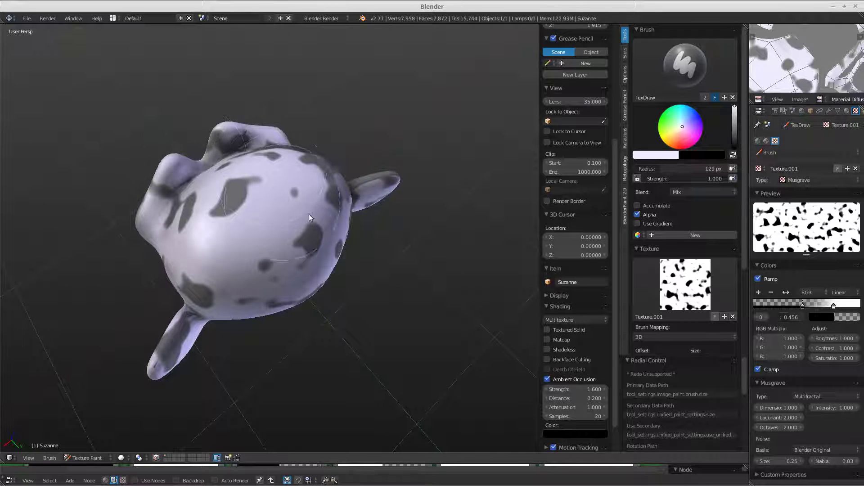
mouse_move(309, 218)
middle_mouse_down()
mouse_move(279, 234)
mouse_move(300, 209)
middle_mouse_up()
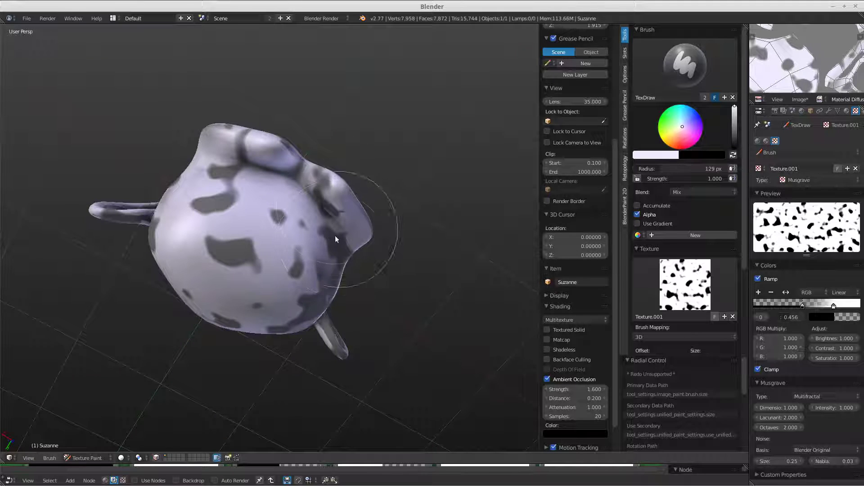
left_click_drag(335, 236, 297, 308)
middle_click_drag(267, 242, 522, 180)
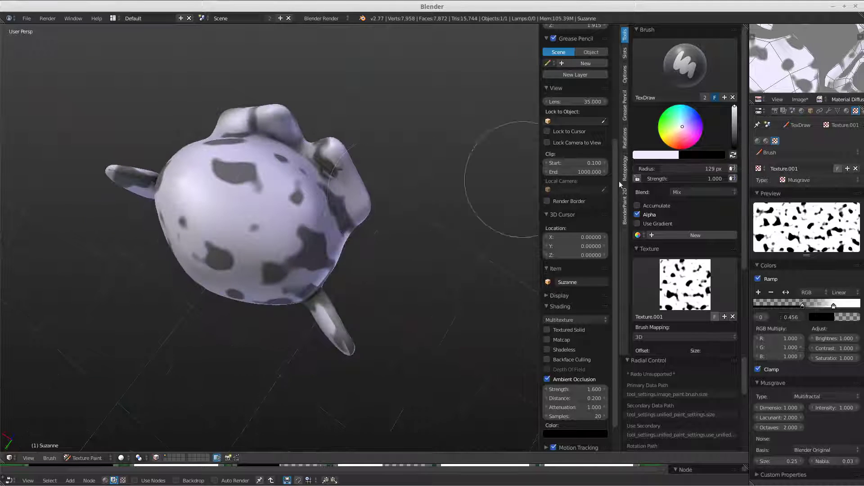
middle_click_drag(342, 203, 213, 212)
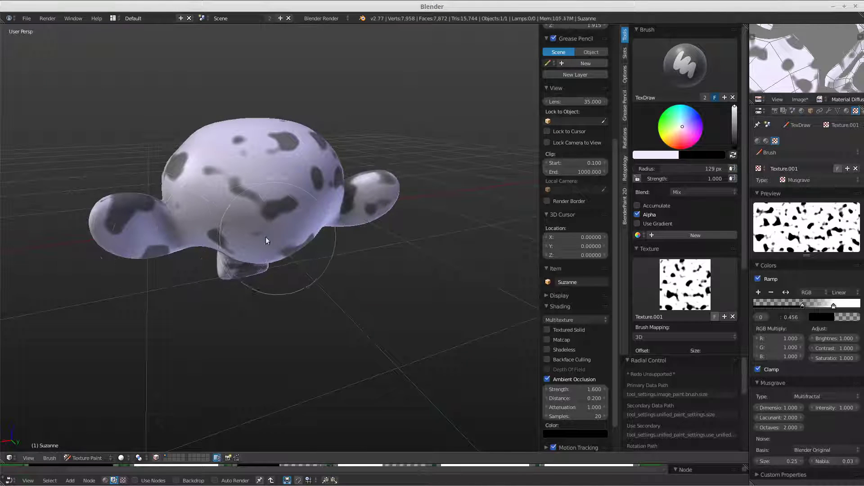
middle_click_drag(266, 237, 379, 256)
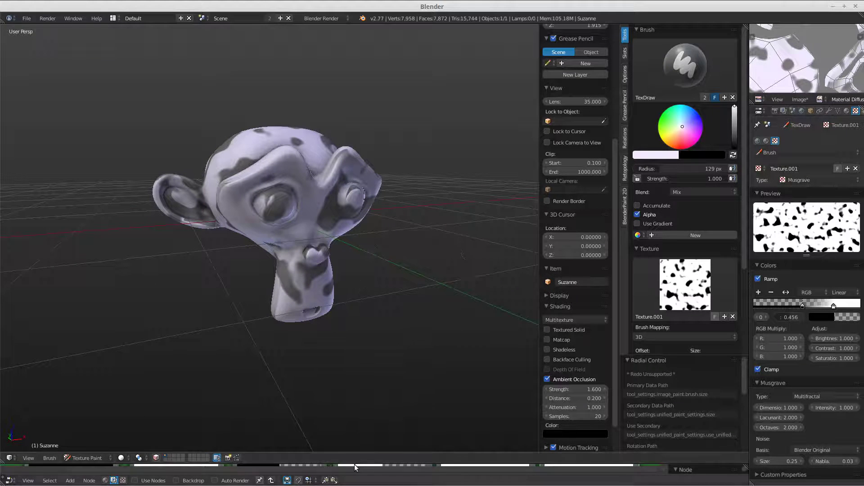
left_click_drag(359, 466, 373, 246)
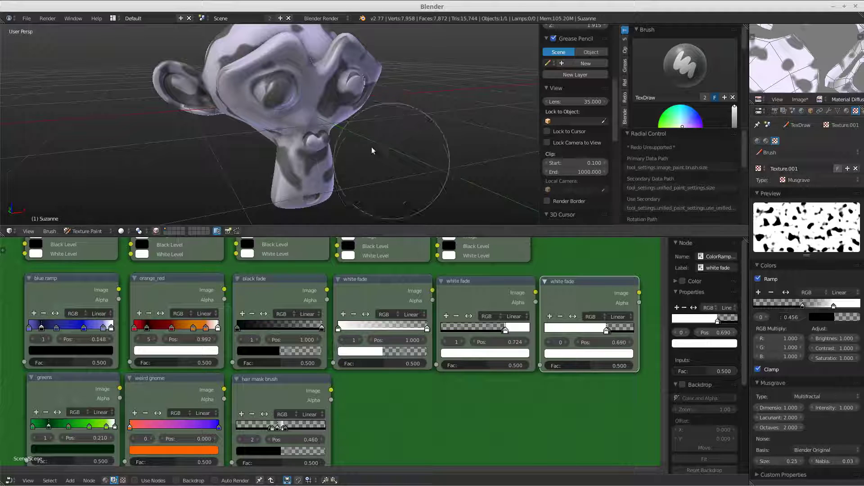
Set the paint colour to pure red, hide the painted texture, and paint red across the head and ear.
mouse_move(372, 147)
middle_mouse_down()
mouse_move(372, 166)
mouse_move(471, 138)
middle_mouse_up()
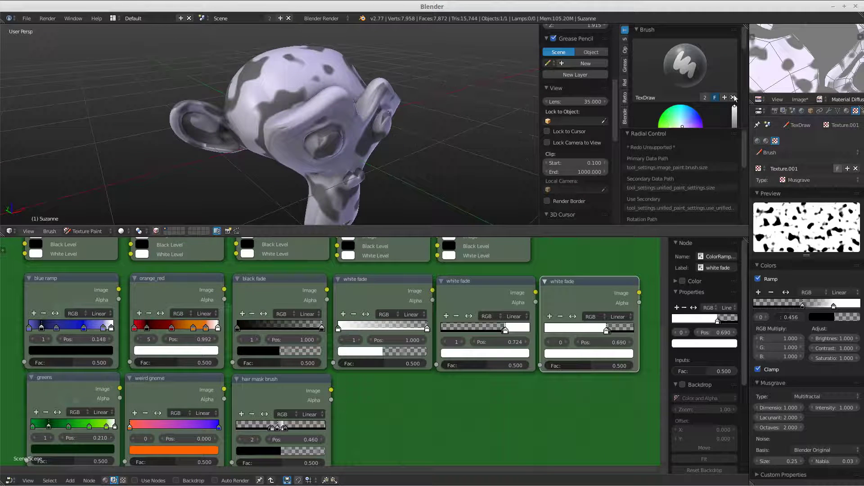
scroll(736, 73, "down", 8)
scroll(734, 108, "up", 5)
scroll(740, 72, "up", 5)
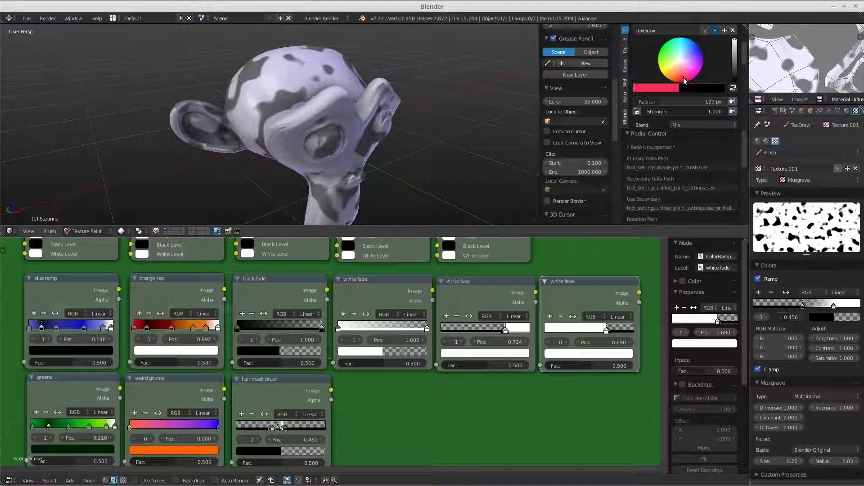
left_click(684, 81)
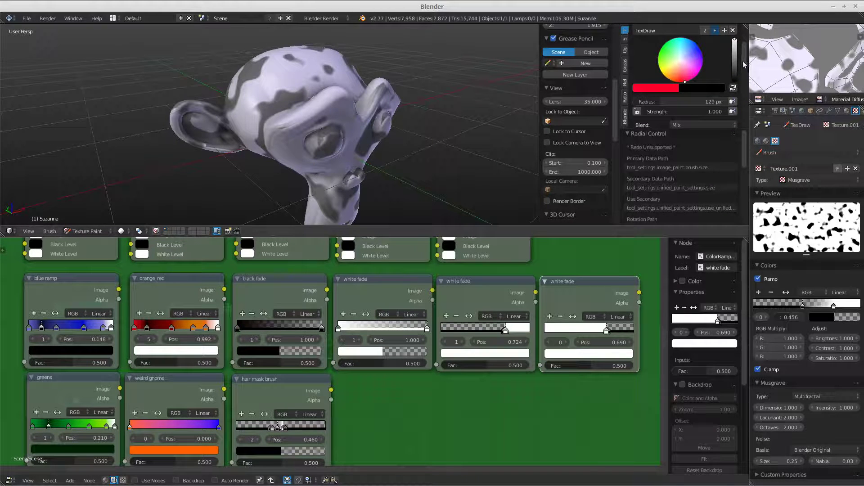
key("ctrl+z")
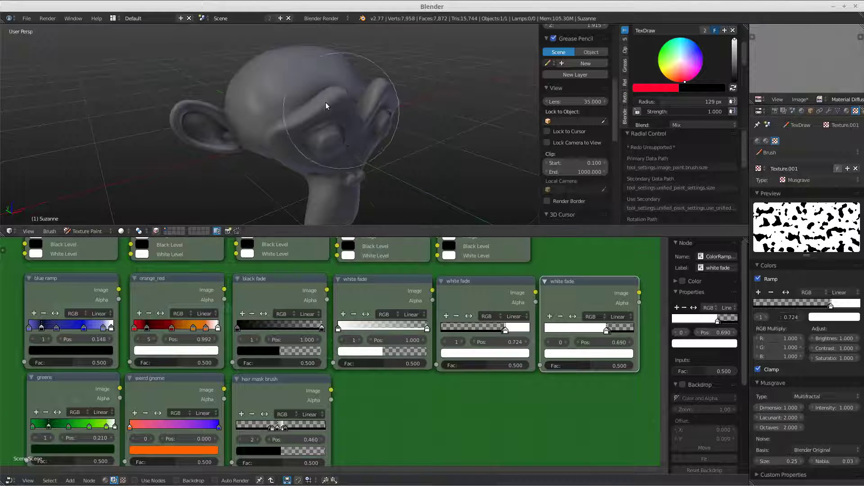
mouse_move(251, 82)
left_mouse_down()
mouse_move(348, 79)
mouse_move(351, 136)
mouse_move(295, 166)
mouse_move(188, 121)
left_mouse_up()
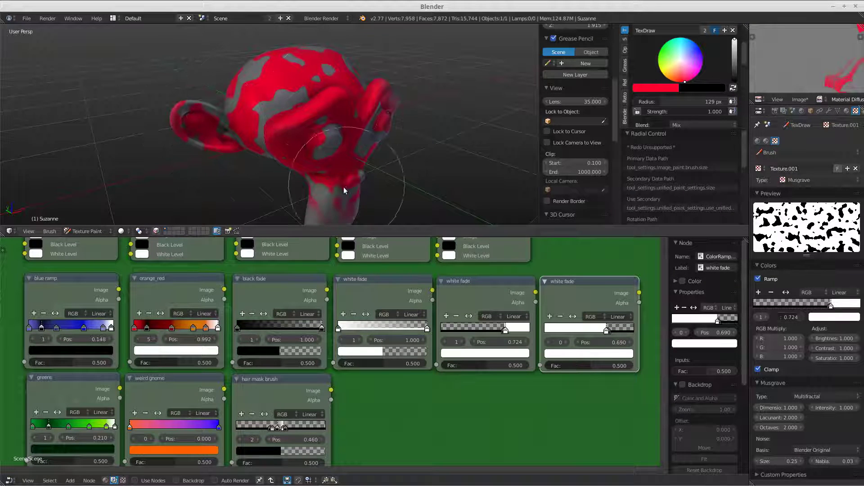
Paint red over Suzanne's grey left side, then invert the brush texture's black and white pattern.
mouse_move(309, 164)
middle_mouse_down()
mouse_move(401, 131)
mouse_move(297, 89)
mouse_move(237, 80)
mouse_move(262, 72)
mouse_move(315, 154)
mouse_move(264, 124)
mouse_move(277, 80)
mouse_move(318, 110)
mouse_move(216, 103)
middle_mouse_up()
mouse_move(216, 103)
left_mouse_down()
mouse_move(234, 64)
mouse_move(184, 119)
mouse_move(146, 123)
mouse_move(115, 111)
mouse_move(203, 143)
mouse_move(313, 120)
mouse_move(323, 135)
left_mouse_up()
mouse_move(263, 142)
middle_mouse_down()
mouse_move(256, 83)
mouse_move(182, 125)
mouse_move(223, 142)
mouse_move(216, 168)
mouse_move(293, 67)
mouse_move(239, 171)
mouse_move(347, 91)
mouse_move(352, 129)
mouse_move(283, 80)
mouse_move(240, 134)
mouse_move(225, 111)
mouse_move(320, 119)
mouse_move(305, 64)
mouse_move(276, 122)
mouse_move(207, 107)
mouse_move(226, 91)
mouse_move(253, 147)
mouse_move(346, 133)
mouse_move(315, 110)
middle_mouse_up()
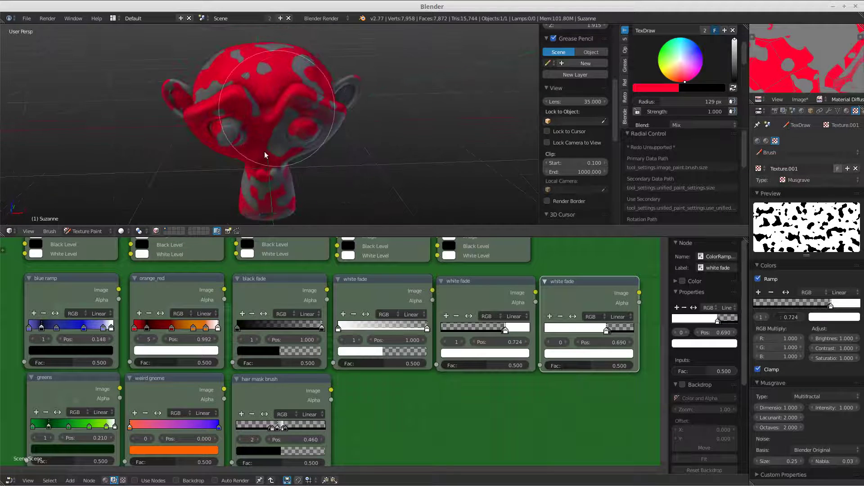
mouse_move(339, 138)
middle_mouse_down()
mouse_move(333, 148)
mouse_move(391, 151)
mouse_move(402, 140)
mouse_move(419, 157)
middle_mouse_up()
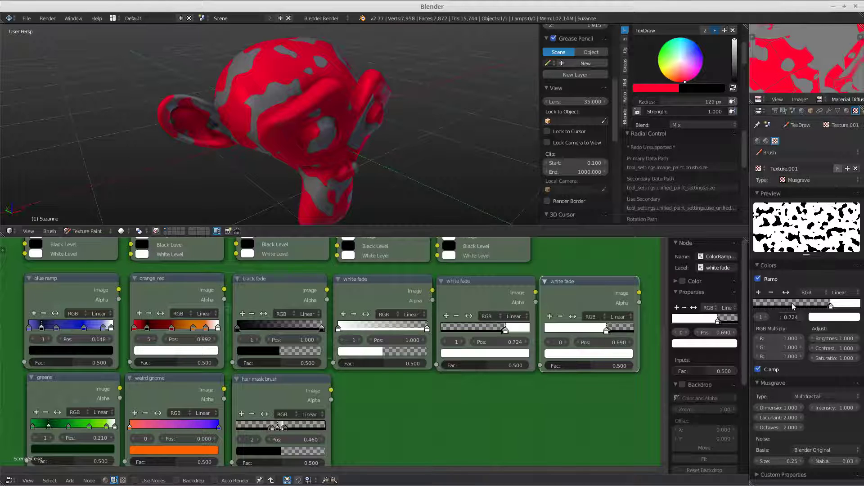
key("ctrl+v")
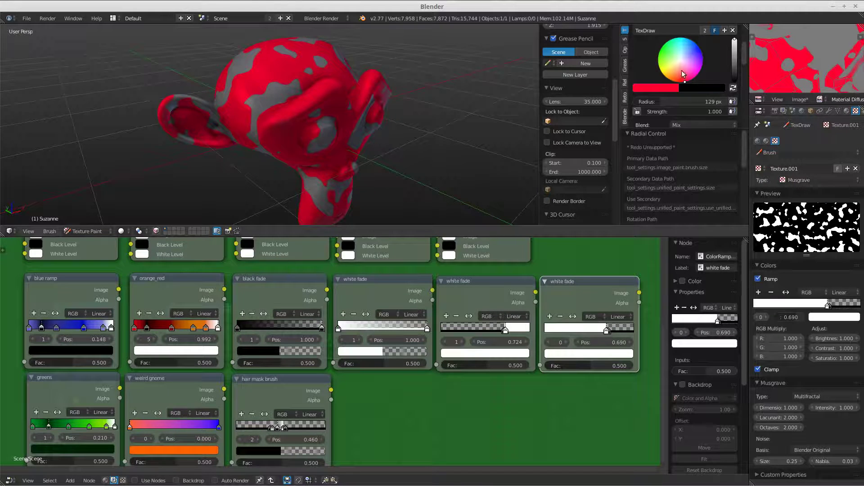
Switch the paint colour to blue and cover grey patches on the head, cheek and ear.
left_click_drag(686, 59, 695, 48)
mouse_move(269, 102)
left_mouse_down()
mouse_move(276, 82)
mouse_move(307, 69)
mouse_move(303, 63)
mouse_move(353, 82)
mouse_move(358, 123)
mouse_move(341, 158)
mouse_move(320, 168)
mouse_move(261, 135)
mouse_move(173, 117)
mouse_move(356, 187)
left_mouse_up()
mouse_move(351, 148)
middle_mouse_down()
mouse_move(335, 104)
mouse_move(306, 77)
middle_mouse_up()
mouse_move(289, 61)
left_mouse_down()
mouse_move(318, 66)
mouse_move(346, 108)
mouse_move(329, 159)
mouse_move(258, 157)
mouse_move(292, 139)
mouse_move(236, 168)
mouse_move(370, 152)
mouse_move(417, 131)
left_mouse_up()
mouse_move(315, 163)
middle_mouse_down()
mouse_move(360, 135)
mouse_move(302, 158)
middle_mouse_up()
mouse_move(302, 158)
left_mouse_down()
mouse_move(271, 187)
mouse_move(230, 199)
mouse_move(211, 189)
mouse_move(227, 157)
mouse_move(274, 205)
mouse_move(265, 190)
mouse_move(293, 151)
left_mouse_up()
Paint blue over the remaining grey patches on the head and left ear from every side.
middle_click_drag(294, 151, 351, 81)
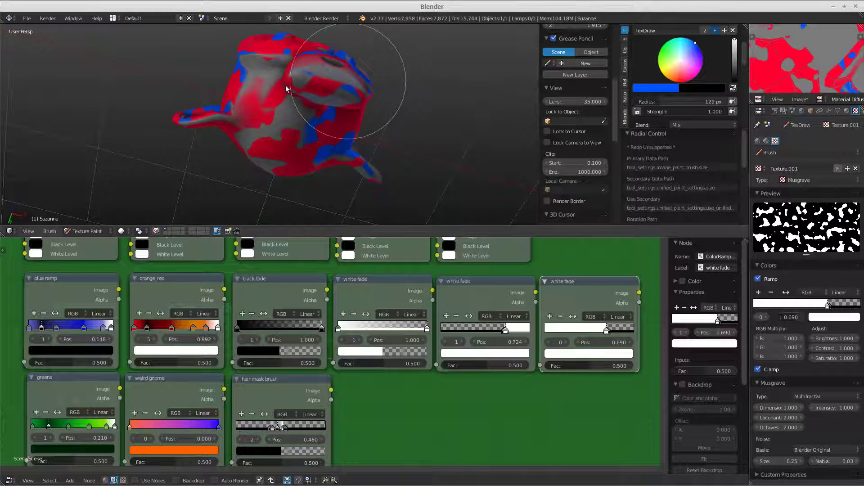
mouse_move(317, 87)
left_mouse_down()
mouse_move(232, 145)
mouse_move(289, 165)
mouse_move(234, 95)
mouse_move(309, 141)
mouse_move(357, 158)
mouse_move(303, 145)
left_mouse_up()
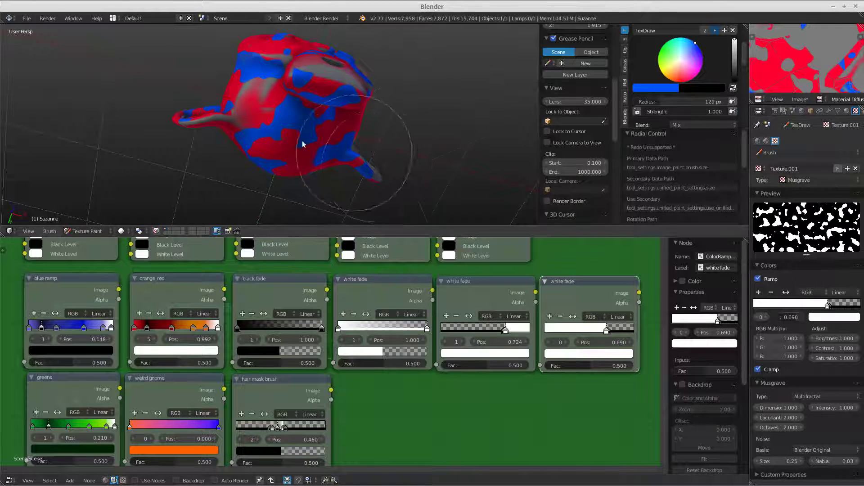
mouse_move(303, 145)
middle_mouse_down()
mouse_move(370, 131)
mouse_move(303, 117)
middle_mouse_up()
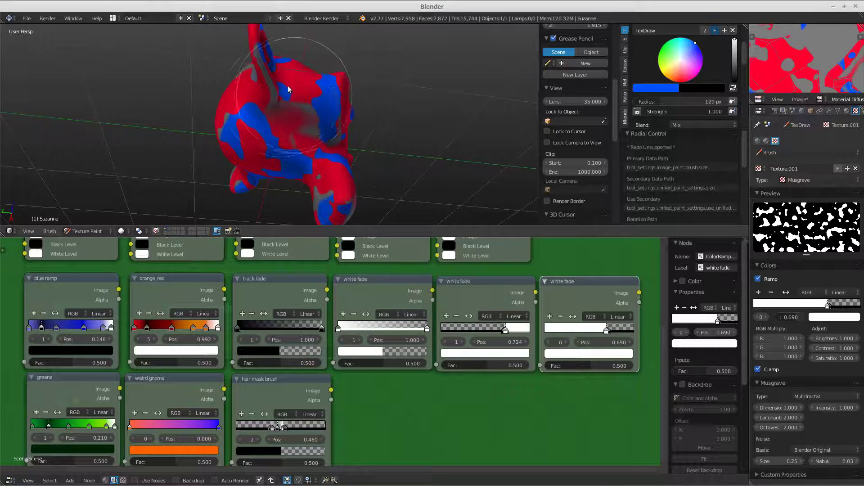
mouse_move(259, 54)
middle_mouse_down()
mouse_move(279, 90)
mouse_move(369, 146)
mouse_move(318, 90)
middle_mouse_up()
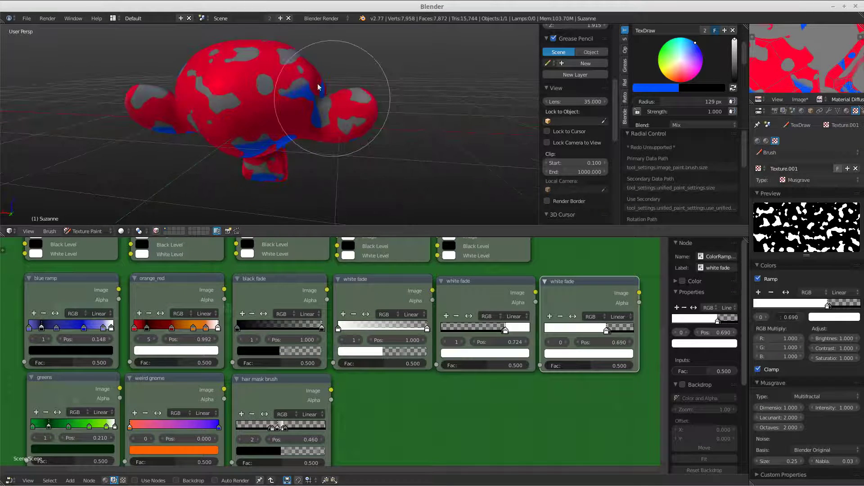
mouse_move(201, 91)
left_mouse_down()
mouse_move(242, 69)
mouse_move(370, 102)
mouse_move(303, 122)
mouse_move(130, 98)
mouse_move(266, 114)
mouse_move(278, 95)
left_mouse_up()
mouse_move(277, 94)
middle_mouse_down()
mouse_move(371, 160)
mouse_move(276, 73)
mouse_move(199, 63)
mouse_move(210, 164)
middle_mouse_up()
mouse_move(289, 135)
middle_mouse_down()
mouse_move(351, 96)
mouse_move(270, 144)
mouse_move(395, 92)
mouse_move(354, 121)
mouse_move(370, 97)
mouse_move(273, 75)
middle_mouse_up()
mouse_move(272, 115)
middle_mouse_down()
mouse_move(288, 136)
mouse_move(323, 119)
mouse_move(251, 135)
mouse_move(271, 131)
middle_mouse_up()
mouse_move(305, 163)
middle_mouse_down()
mouse_move(299, 139)
mouse_move(367, 158)
mouse_move(354, 110)
mouse_move(349, 117)
mouse_move(374, 133)
middle_mouse_up()
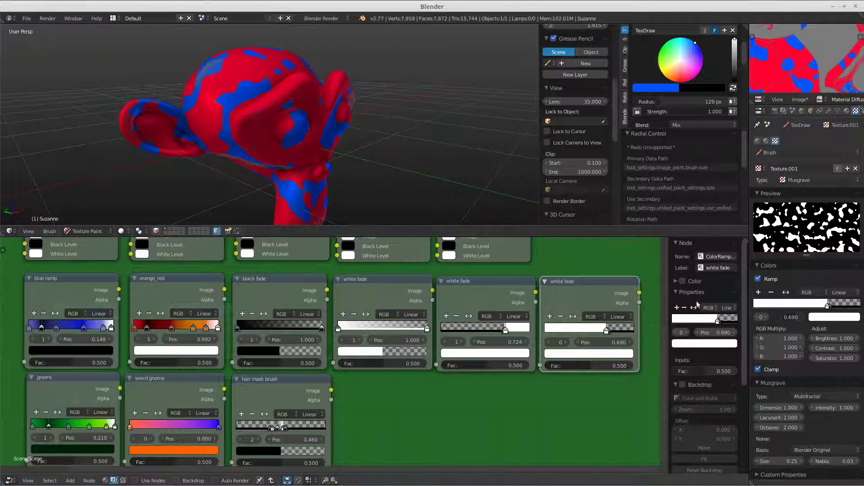
Re-enter the color ramp and curve storage group, frame its curve nodes, and enlarge the 3D viewport.
key("Tab")
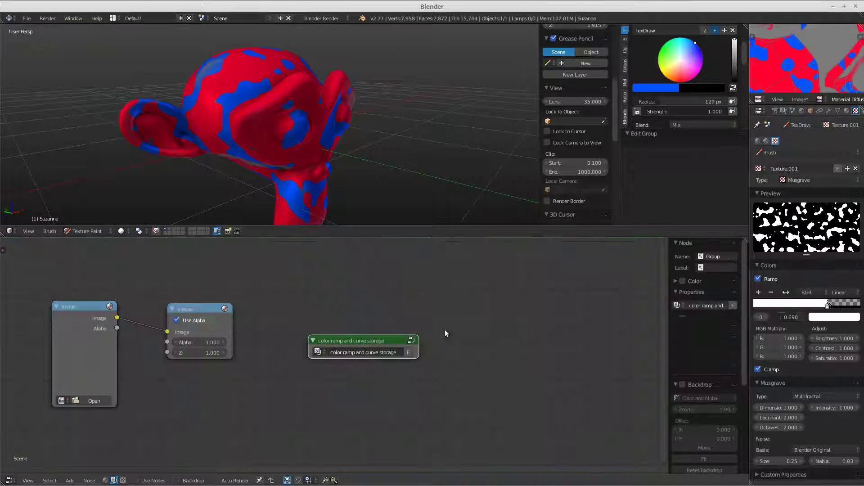
key("Tab")
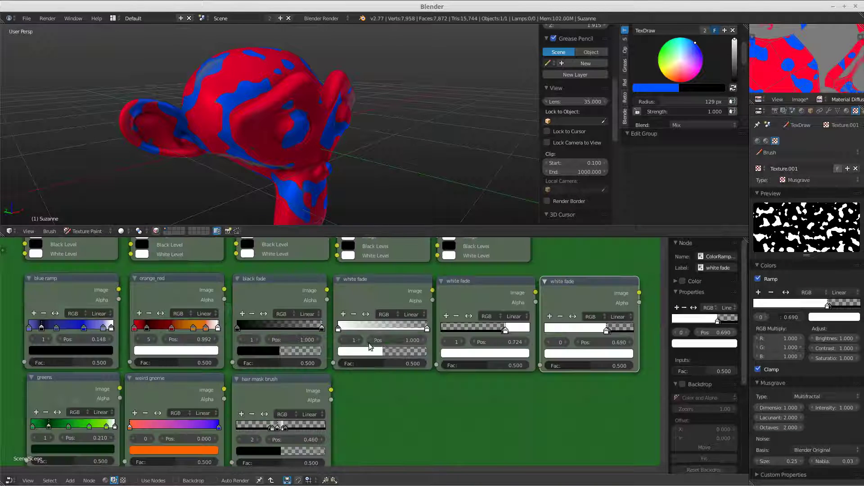
middle_click_drag(518, 293, 498, 286)
key("Home")
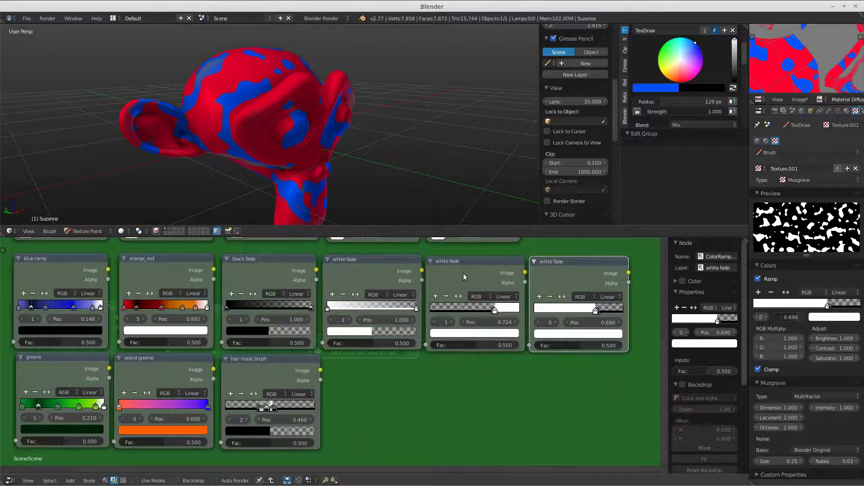
scroll(457, 287, "up", 8, "shift")
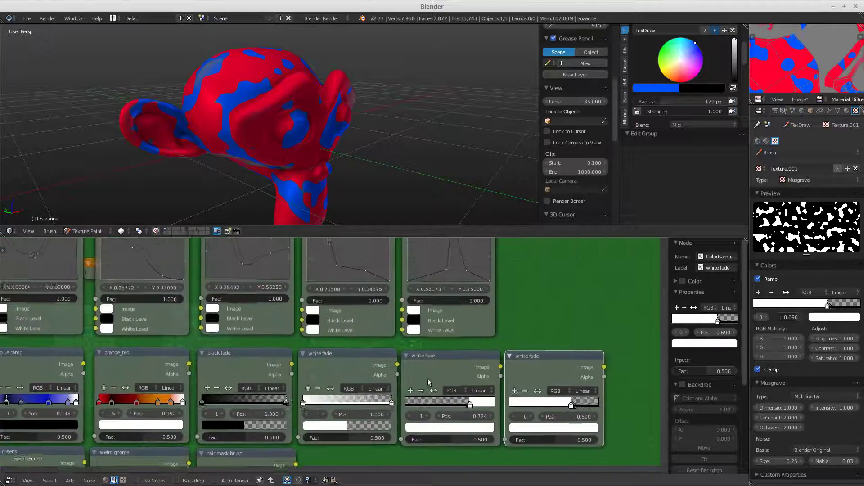
scroll(467, 323, "up", 3, "shift")
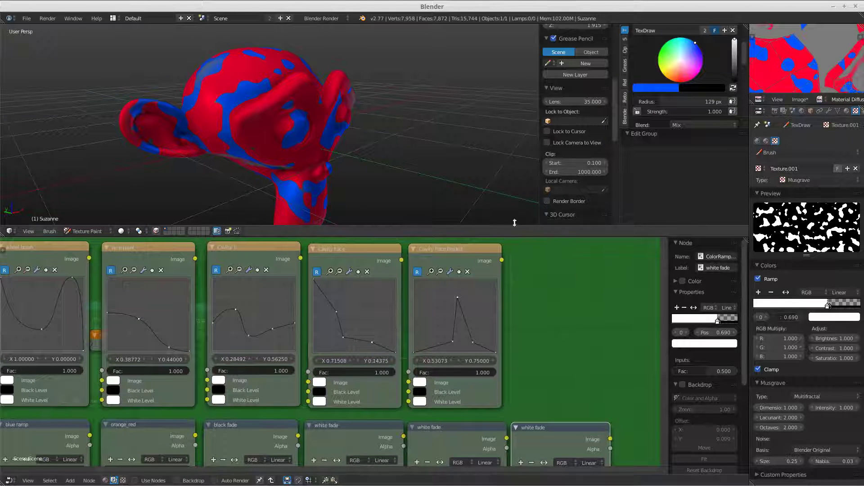
middle_click_drag(404, 144, 387, 173)
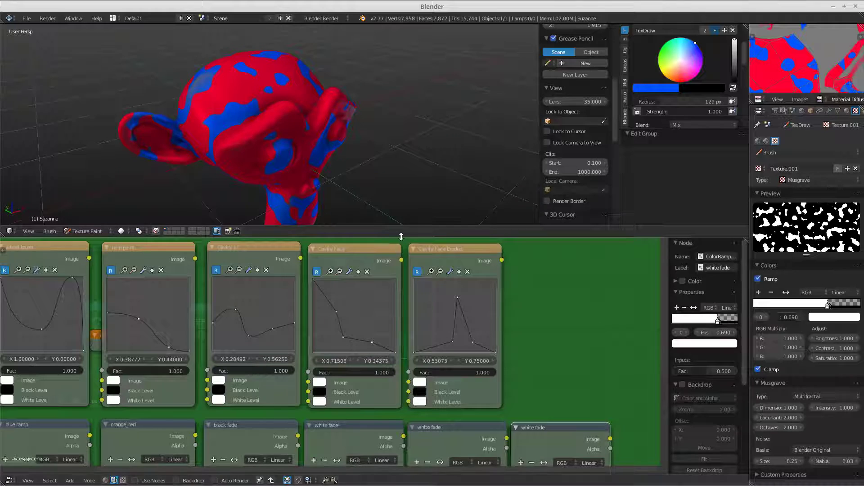
left_click_drag(399, 237, 398, 444)
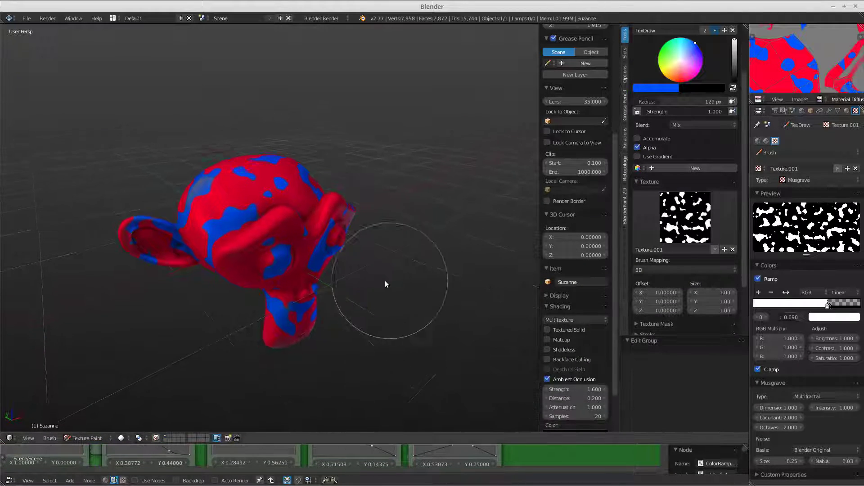
mouse_move(385, 280)
middle_mouse_down()
mouse_move(414, 318)
mouse_move(439, 249)
mouse_move(428, 225)
middle_mouse_up()
scroll(428, 211, "up", 3)
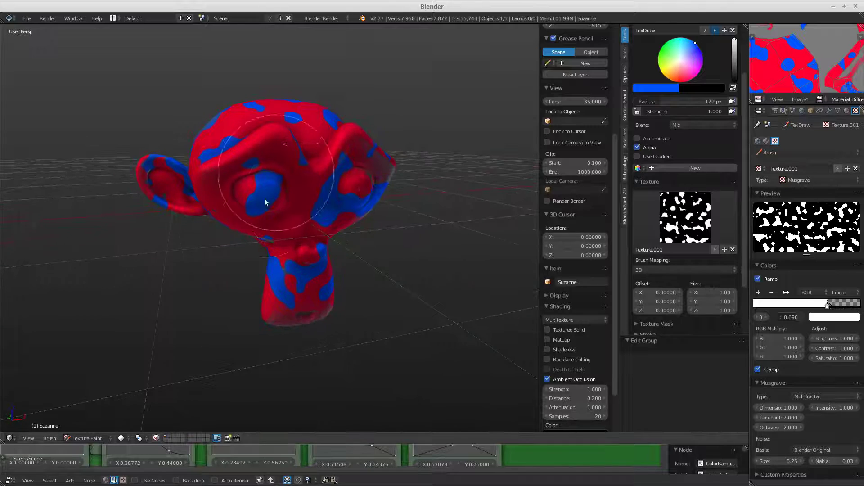
middle_click_drag(235, 198, 339, 222)
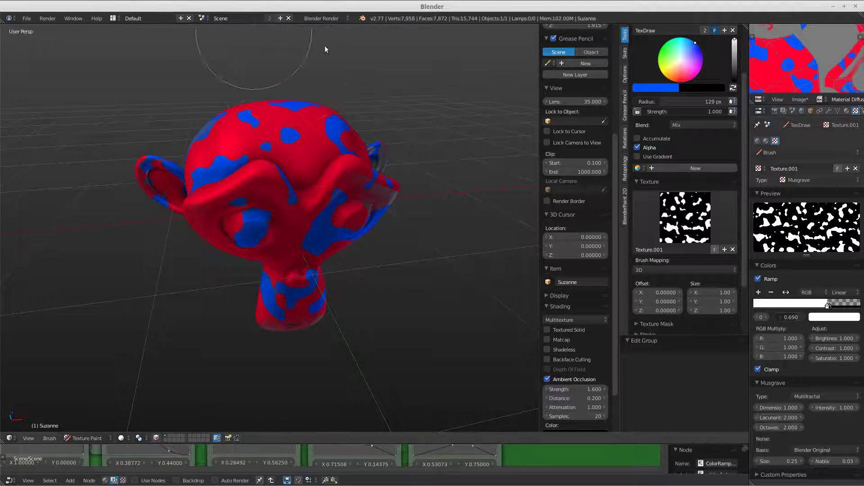
Switch the render engine to Cycles and return Suzanne to Object Mode.
left_click(319, 20)
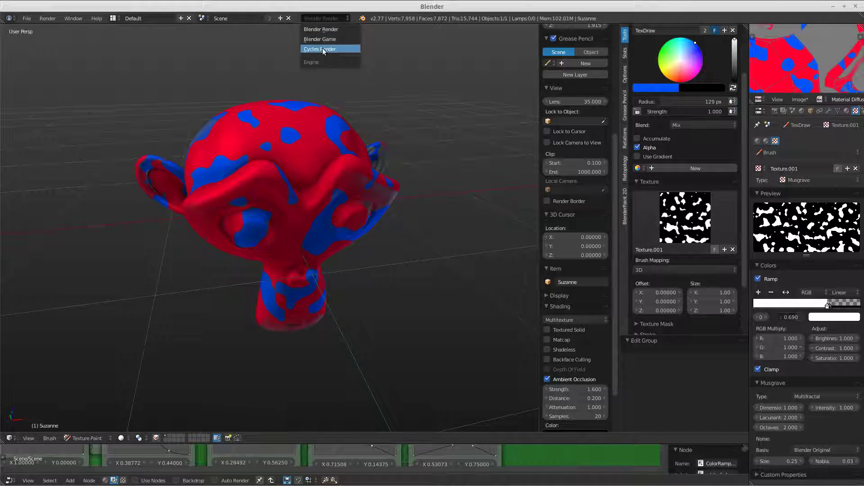
left_click(322, 47)
middle_click_drag(383, 182, 355, 172)
scroll(355, 172, "down", 2)
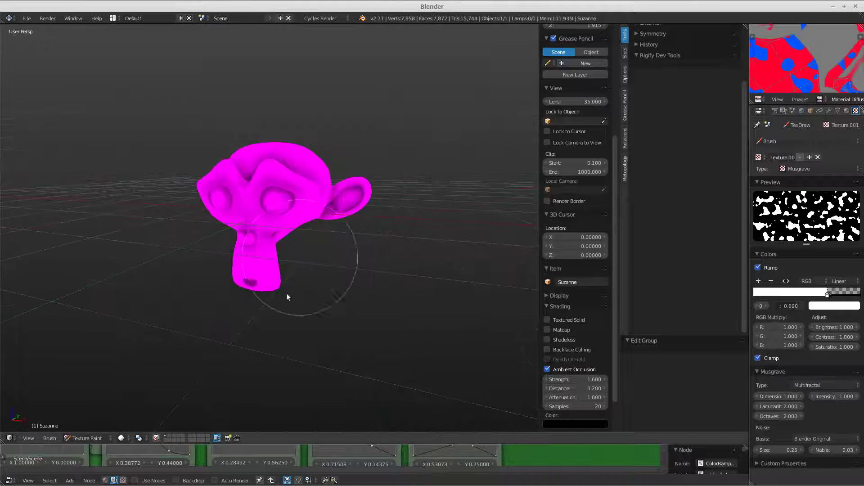
key("Tab")
left_click(179, 336)
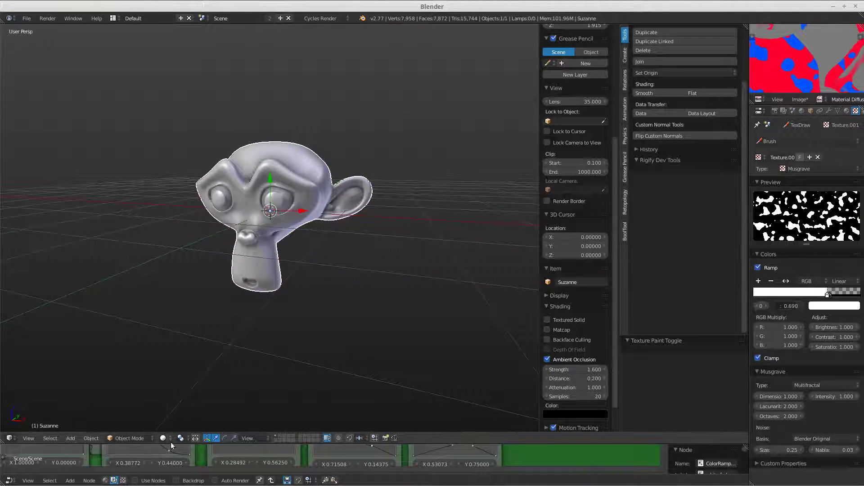
Enlarge the node editor, leave the node group, and show the material's empty shader node tree.
left_click_drag(171, 445, 232, 264)
scroll(270, 351, "down", 4)
key("Tab")
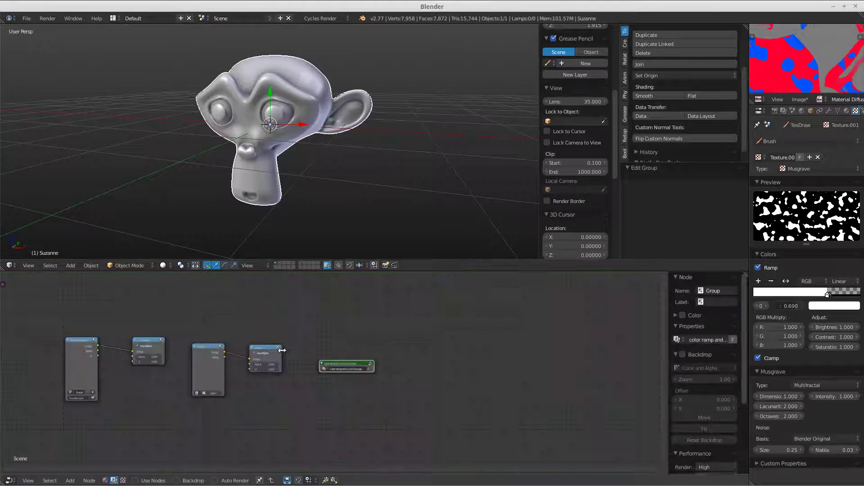
scroll(207, 396, "up", 1)
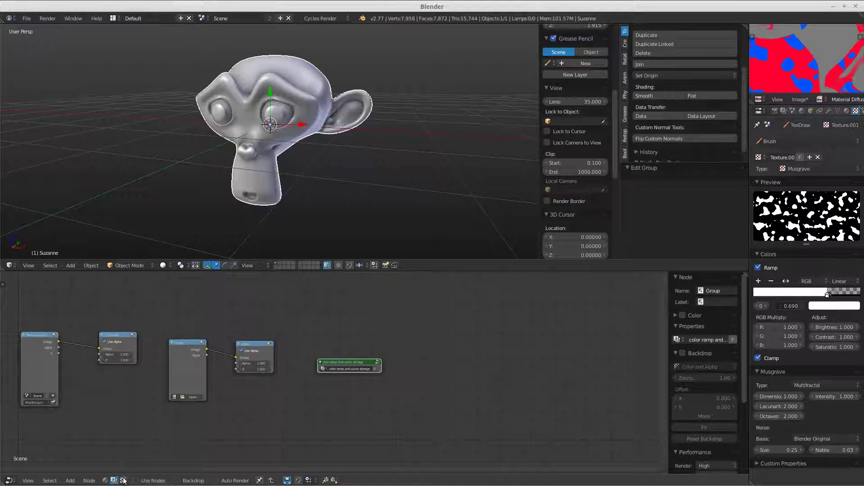
left_click(105, 480)
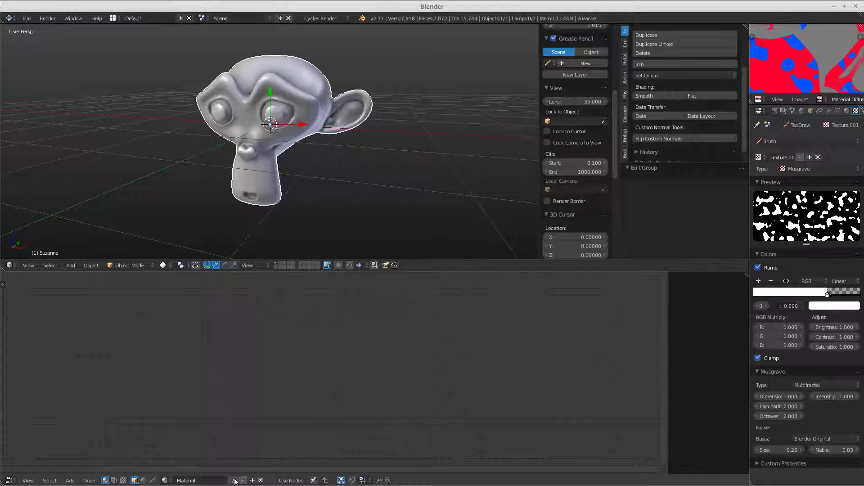
Replace Suzanne's material with a new Material.002 and frame its nodes.
left_click(259, 480)
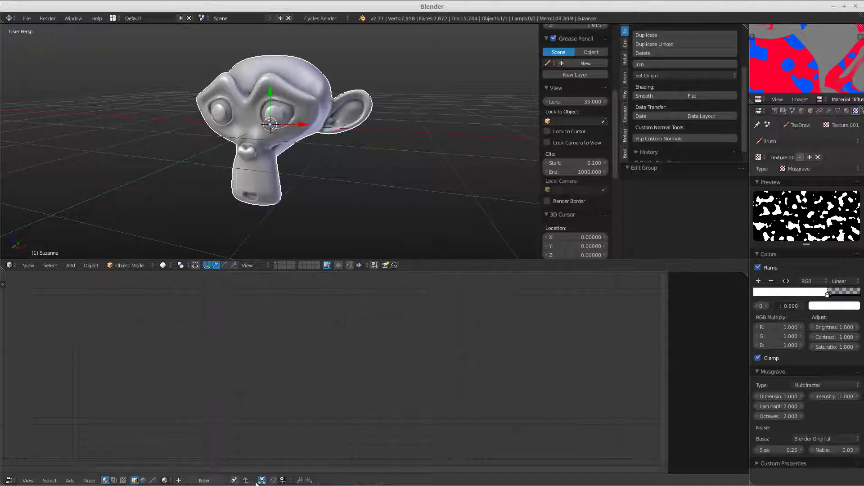
left_click(221, 481)
key("Home")
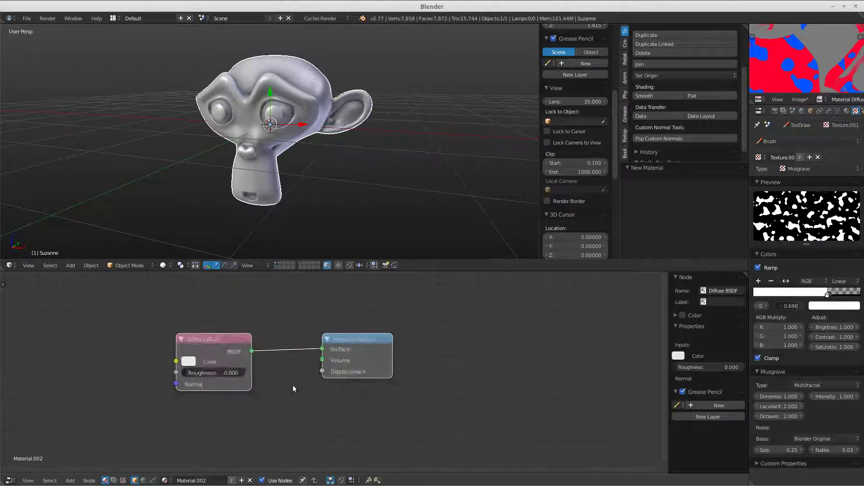
Add an Image Texture node left of the Diffuse BSDF and browse for its image.
key("shift+a")
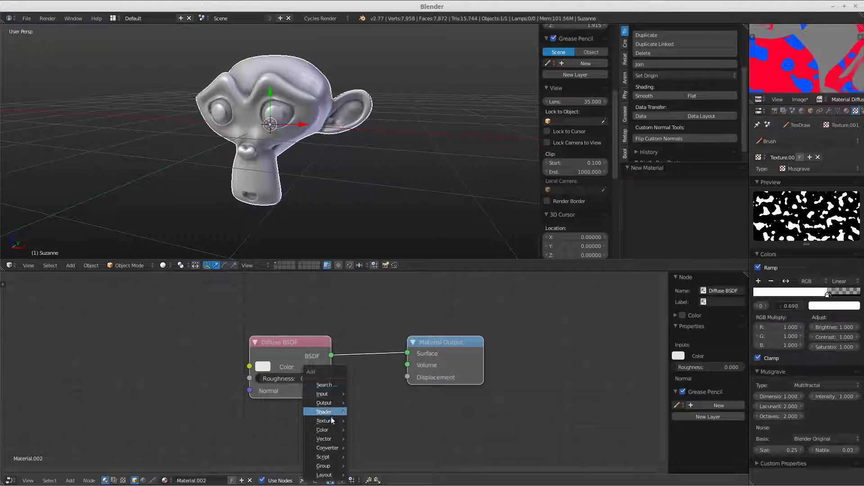
mouse_move(333, 421)
left_click(376, 313)
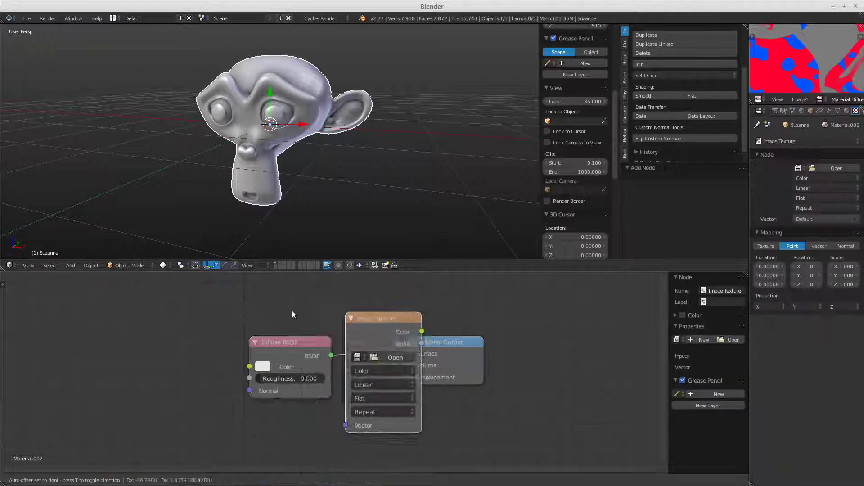
left_click(157, 365)
left_click(157, 365)
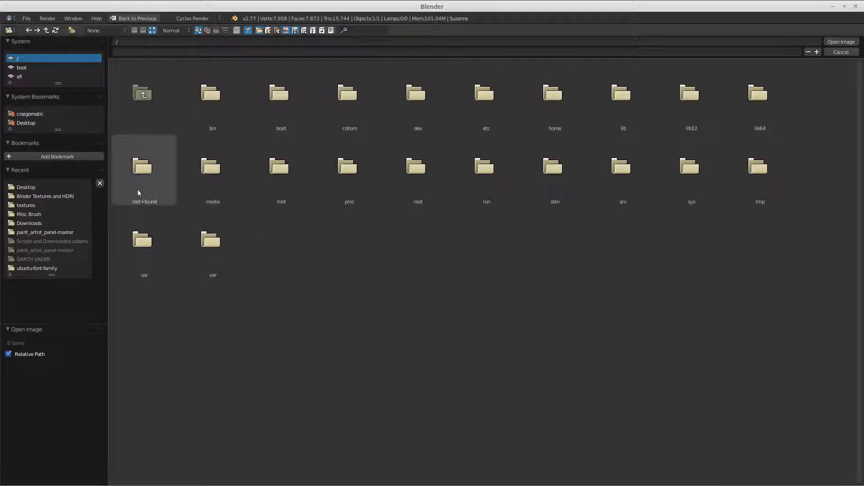
Load metal_texture_3_by_wojtar_stock.jpg from the Blender Textures and HDRI folder into the Image Texture node.
left_click(32, 197)
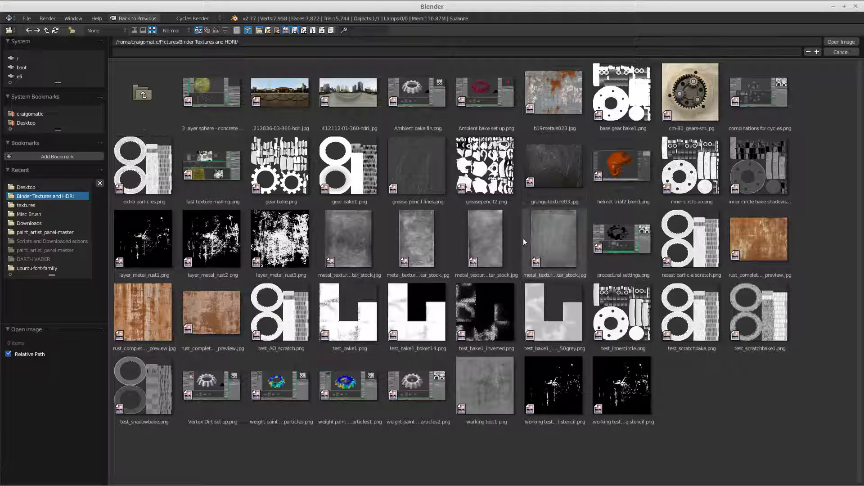
left_click(352, 233)
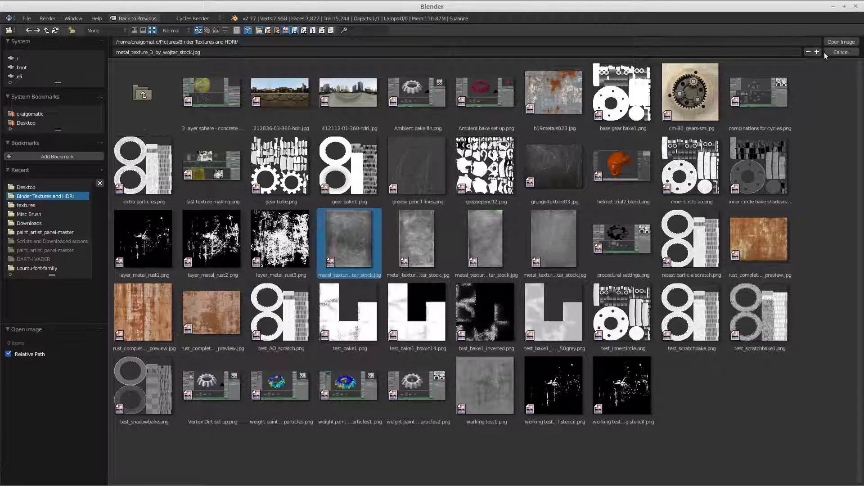
left_click(837, 41)
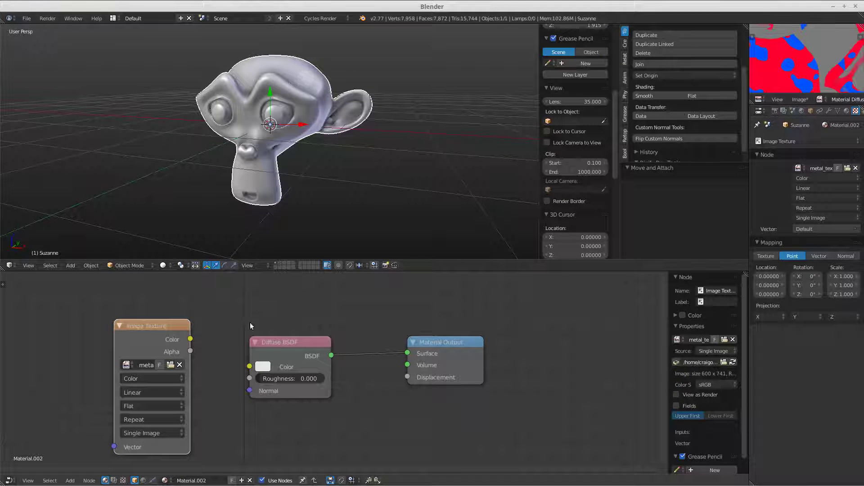
Set the Image Texture projection to Box.
middle_click_drag(252, 326, 382, 312)
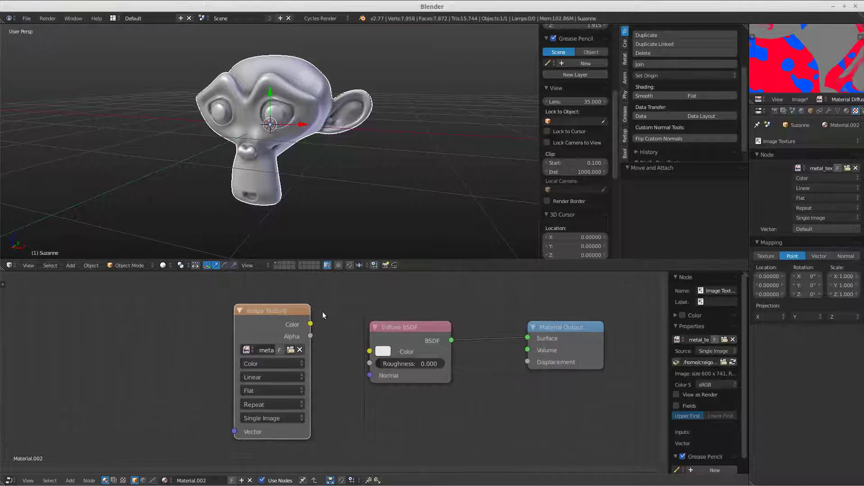
left_click(248, 390)
left_click(259, 367)
Add a Texture Coordinate node feeding Object into the image Vector, and link image Color to Diffuse BSDF Color.
key("shift+a")
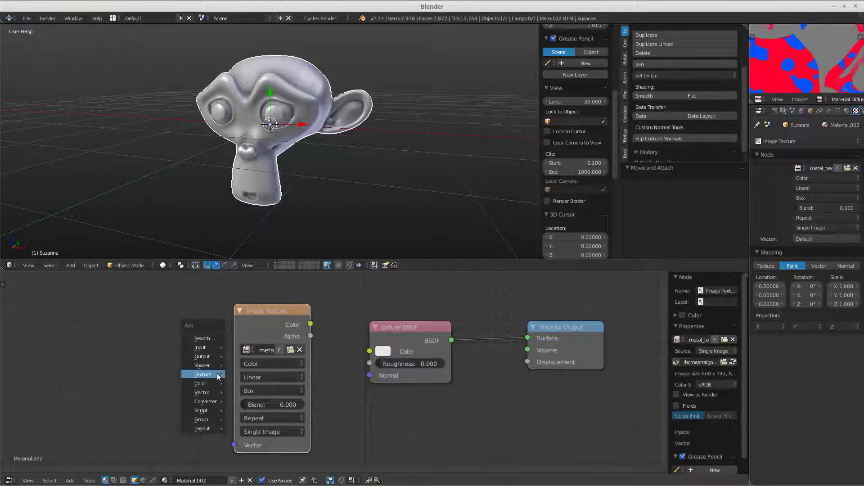
mouse_move(214, 347)
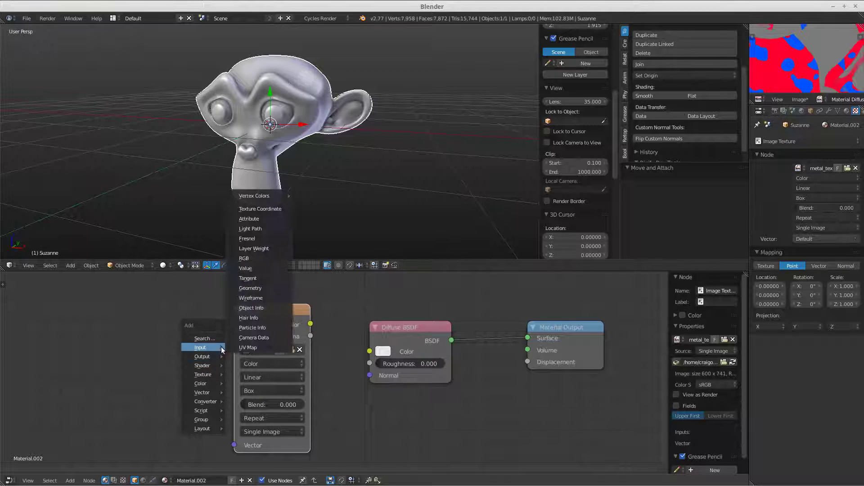
left_click(266, 208)
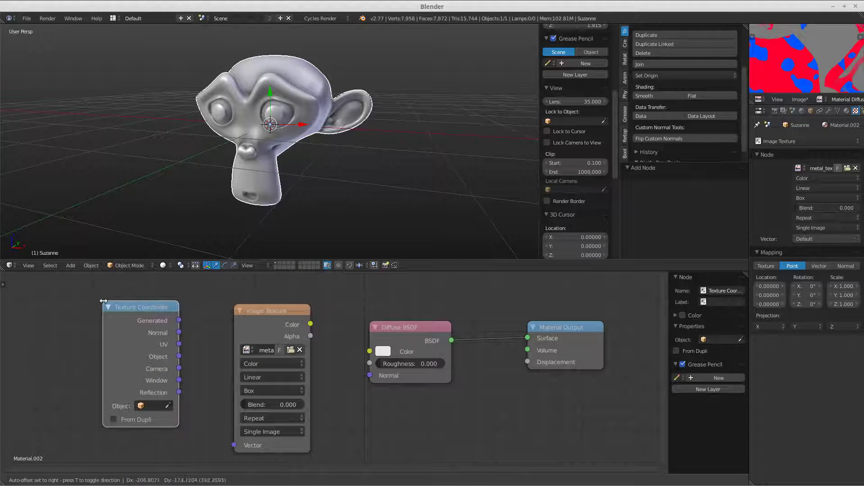
left_click(175, 344)
left_click_drag(180, 356, 198, 373)
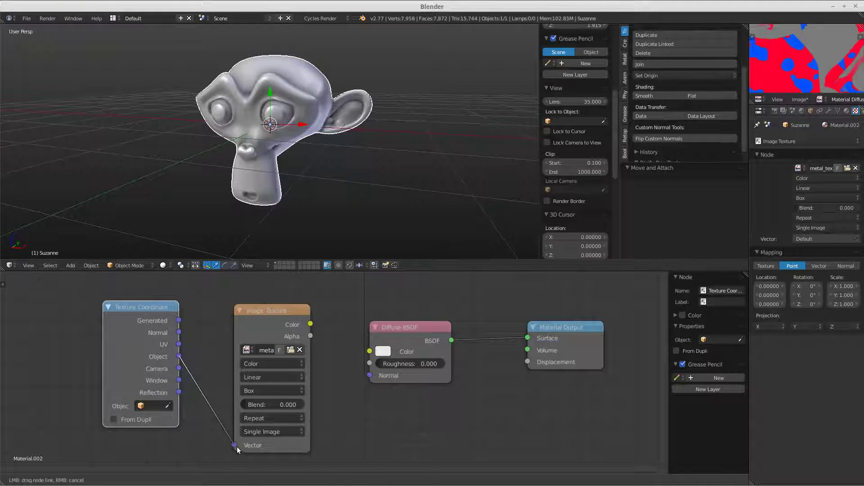
left_click_drag(237, 450, 235, 447)
left_click_drag(311, 324, 371, 352)
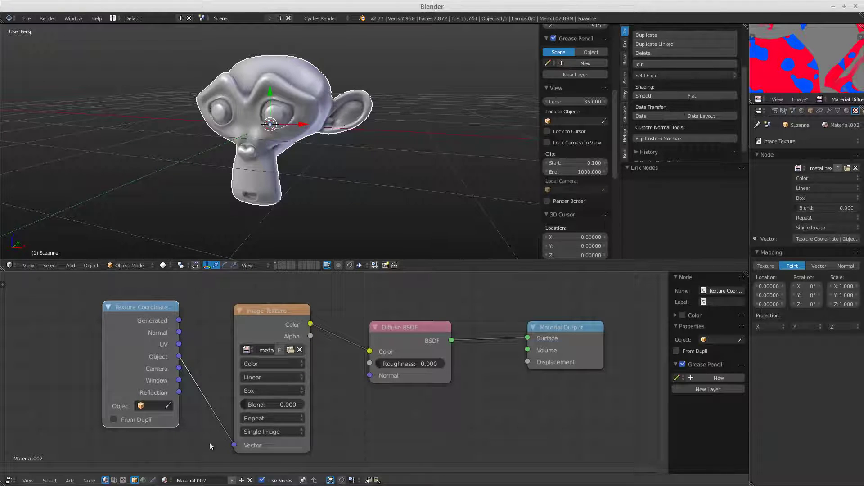
Enable Use Nodes for the World and add an Environment Texture node left of Background.
left_click(144, 481)
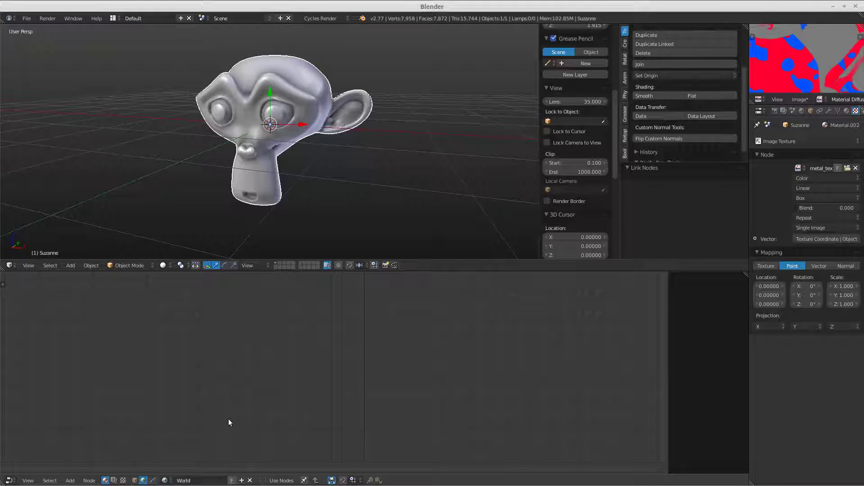
left_click(263, 480)
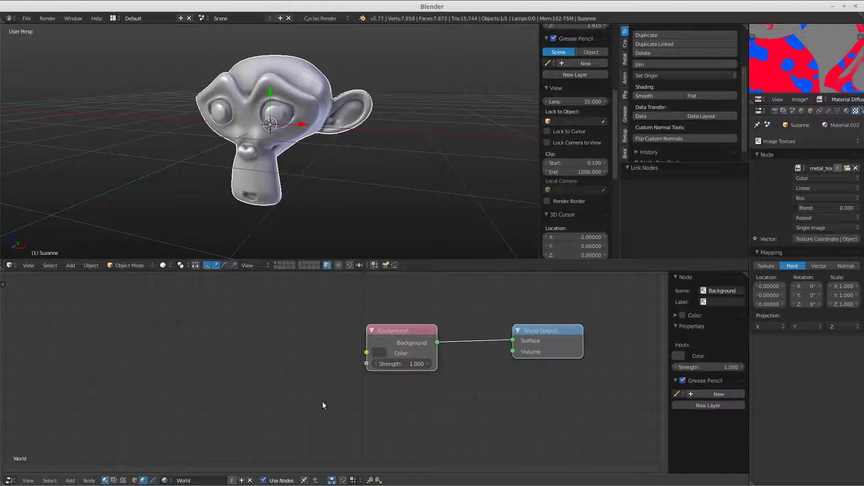
key("shift+a")
mouse_move(333, 400)
mouse_move(309, 393)
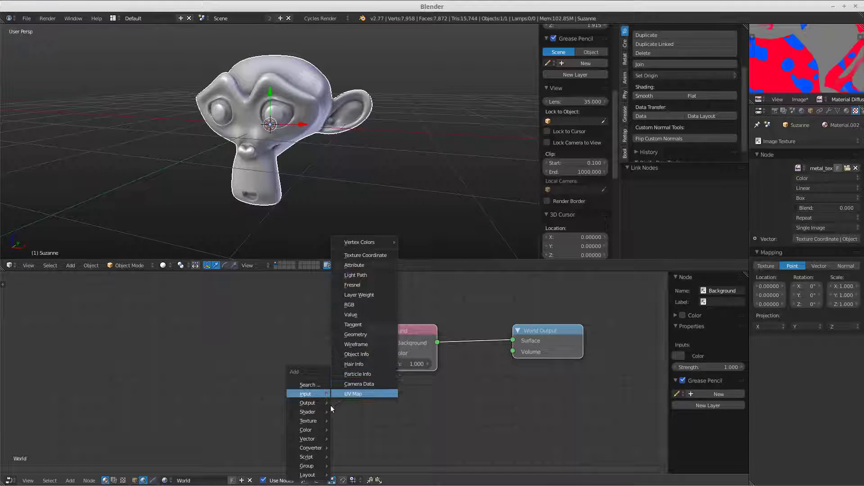
mouse_move(315, 420)
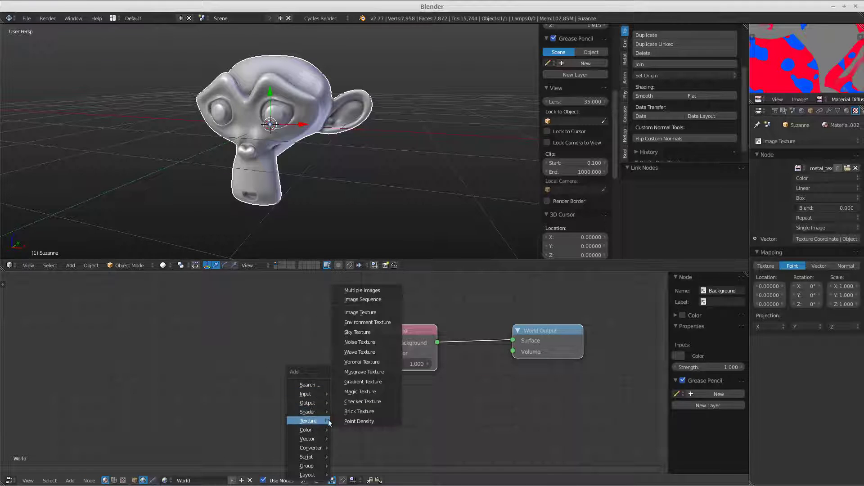
left_click(360, 317)
left_click(248, 326)
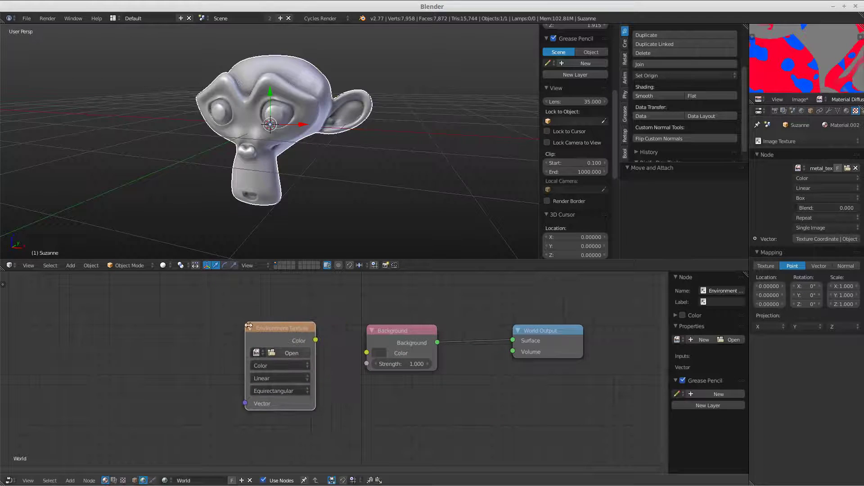
left_click(285, 355)
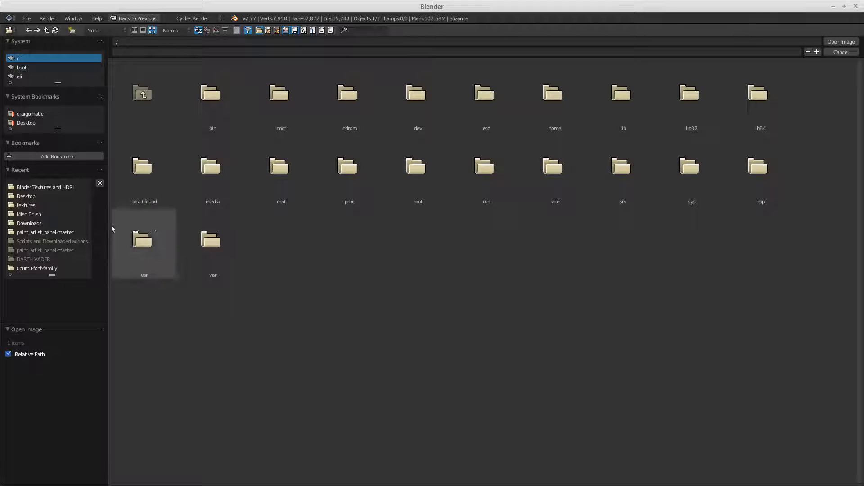
left_click(39, 188)
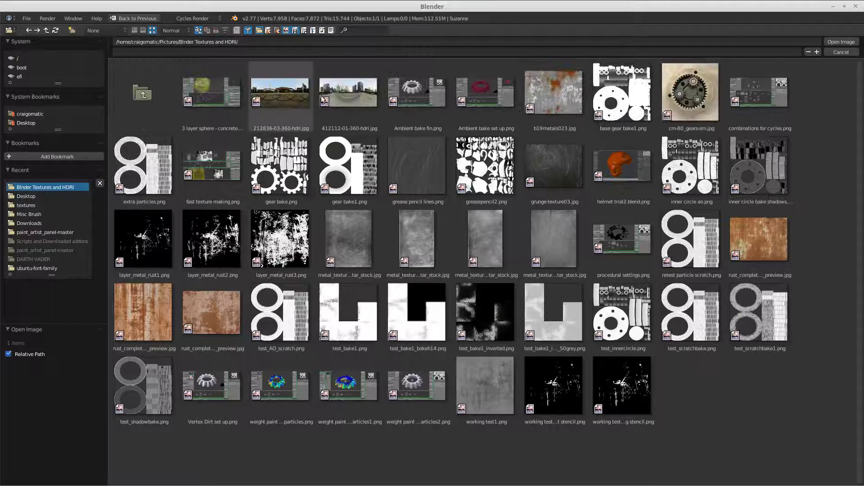
left_click(349, 94)
left_click(841, 42)
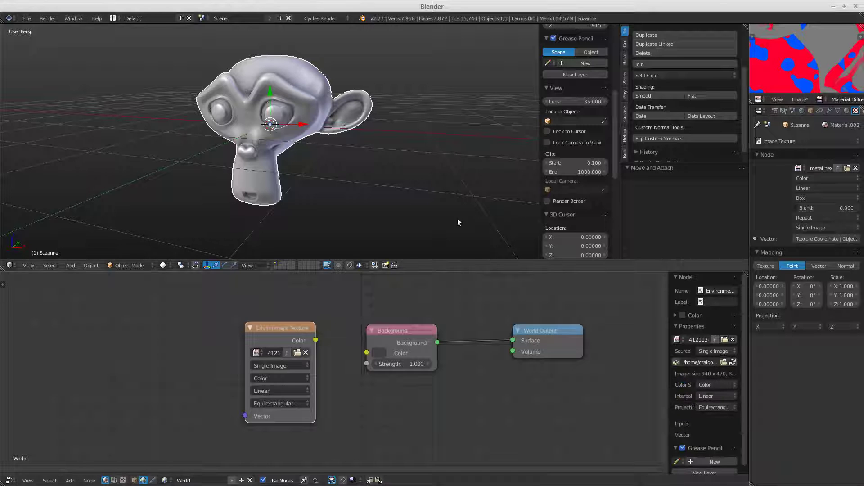
left_click_drag(317, 340, 367, 352)
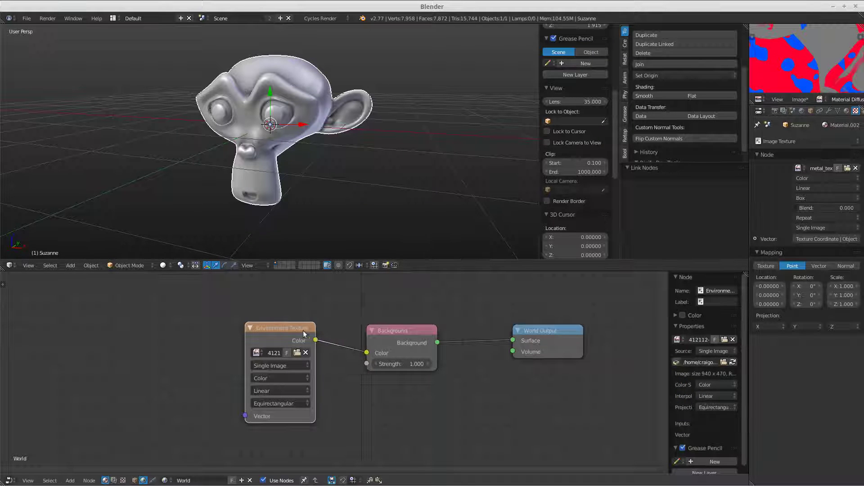
left_click_drag(290, 330, 262, 336)
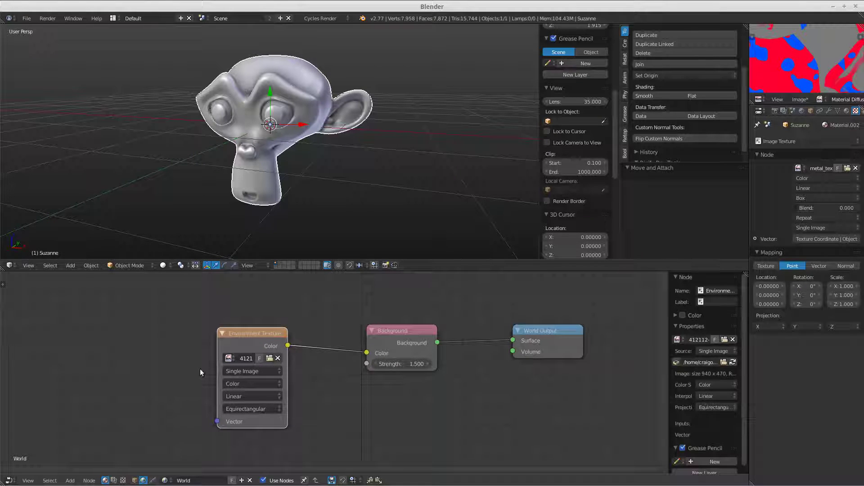
middle_click_drag(353, 368, 344, 370)
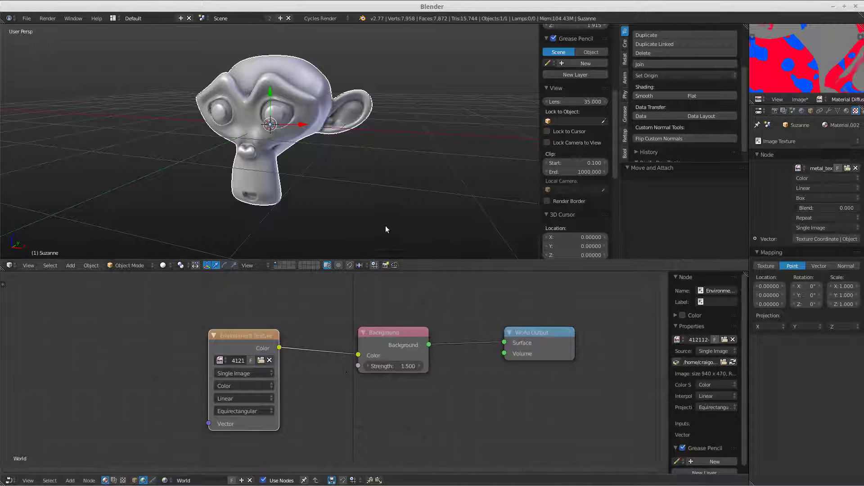
Add a camera and align it to the current view.
key("shift+a")
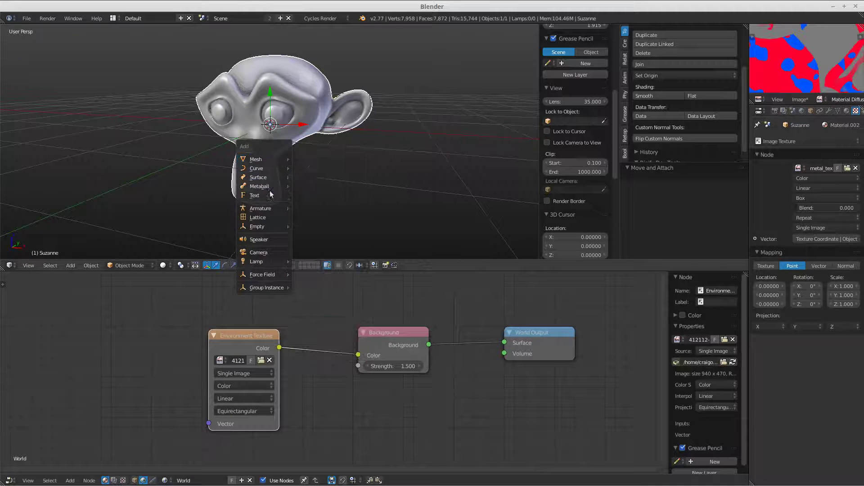
left_click(264, 254)
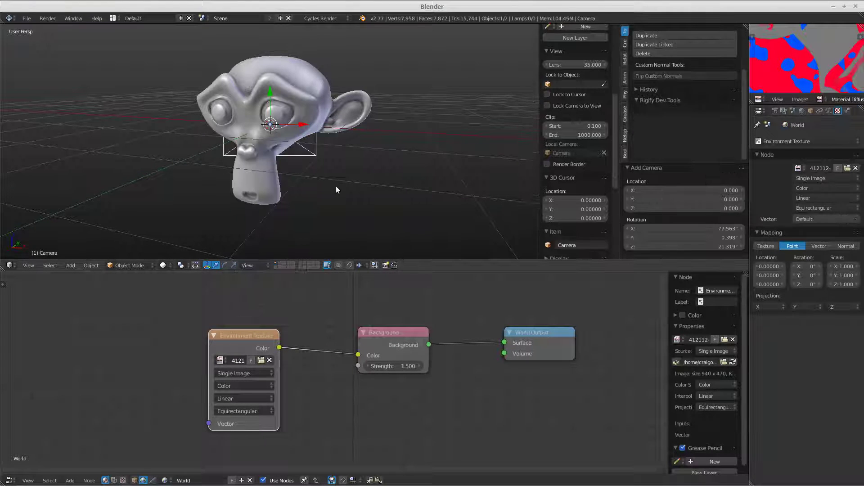
key("ctrl+alt+KP_0")
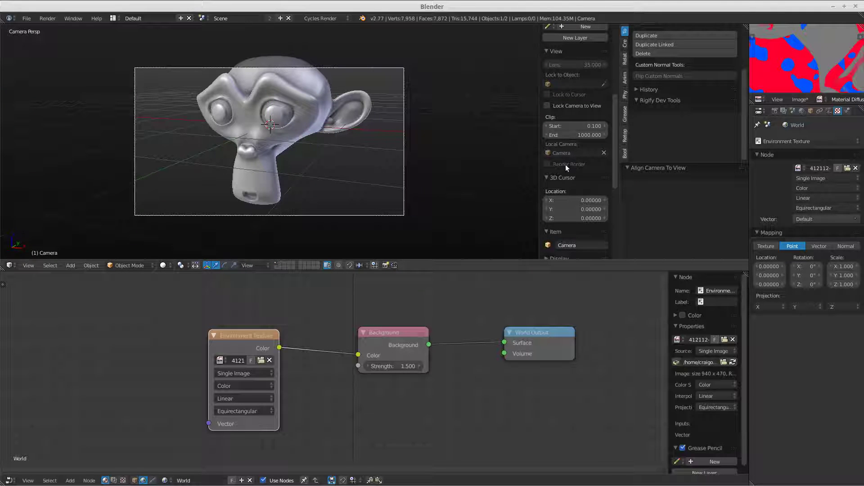
Frame Suzanne from a three-quarter angle with Lock Camera to View, then turn the lock off.
left_click(547, 105)
scroll(412, 180, "down", 1)
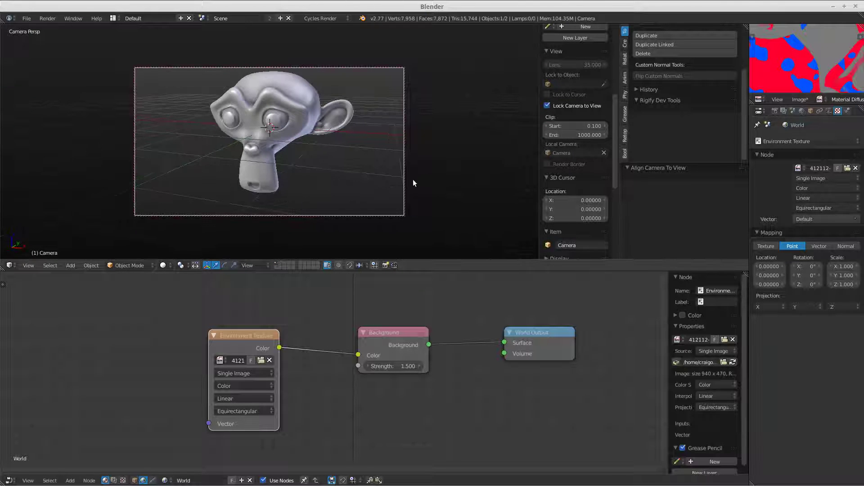
mouse_move(413, 183)
middle_mouse_down()
mouse_move(432, 185)
mouse_move(423, 194)
mouse_move(430, 202)
mouse_move(426, 180)
mouse_move(409, 173)
mouse_move(428, 176)
mouse_move(420, 186)
middle_mouse_up()
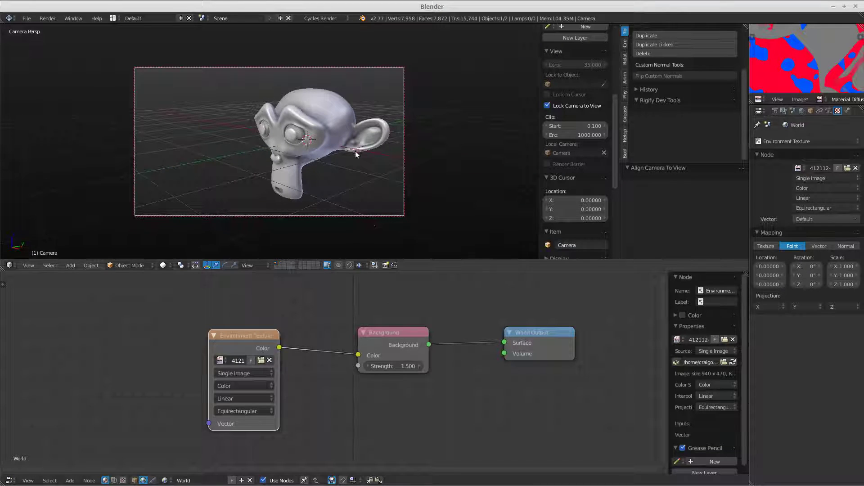
left_click(548, 106)
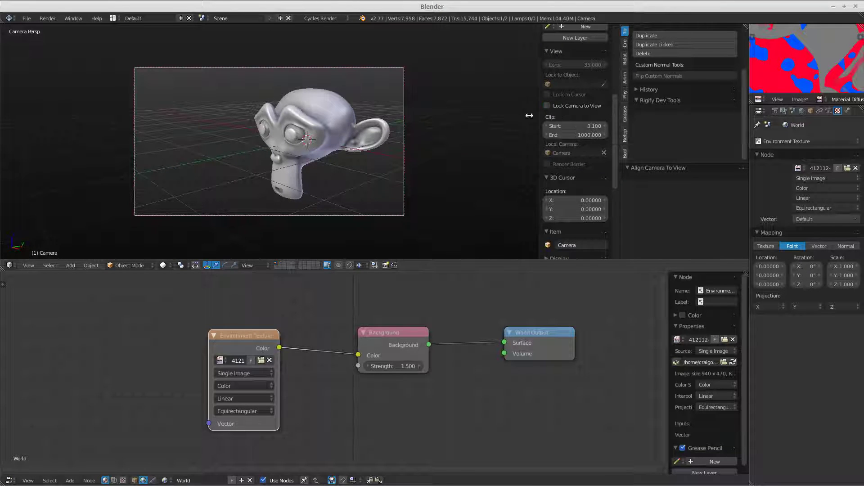
scroll(389, 174, "up", 1)
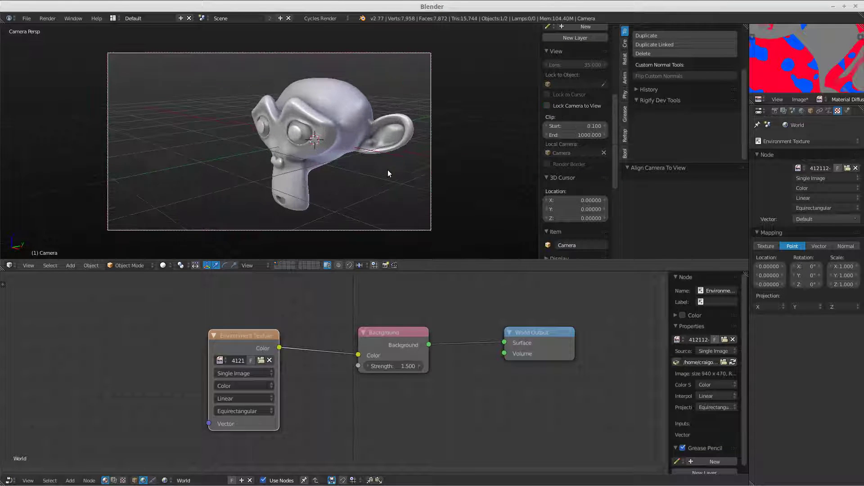
left_click(775, 111)
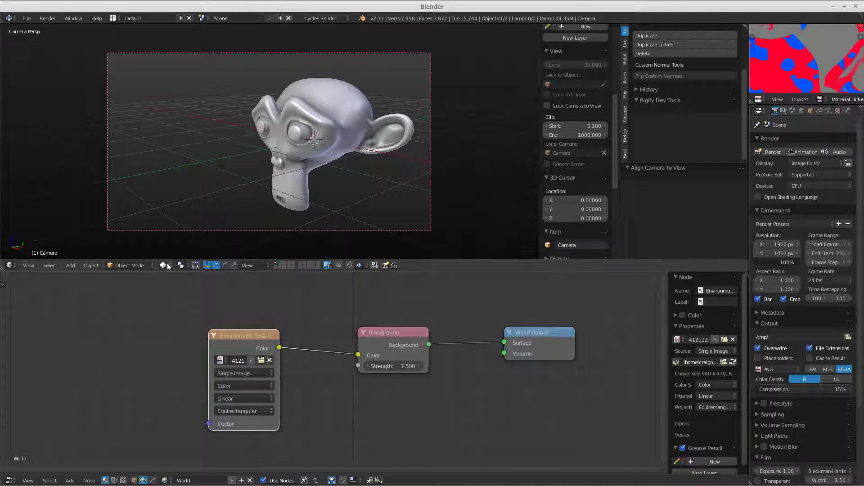
Set the render device to GPU Compute.
left_click(802, 184)
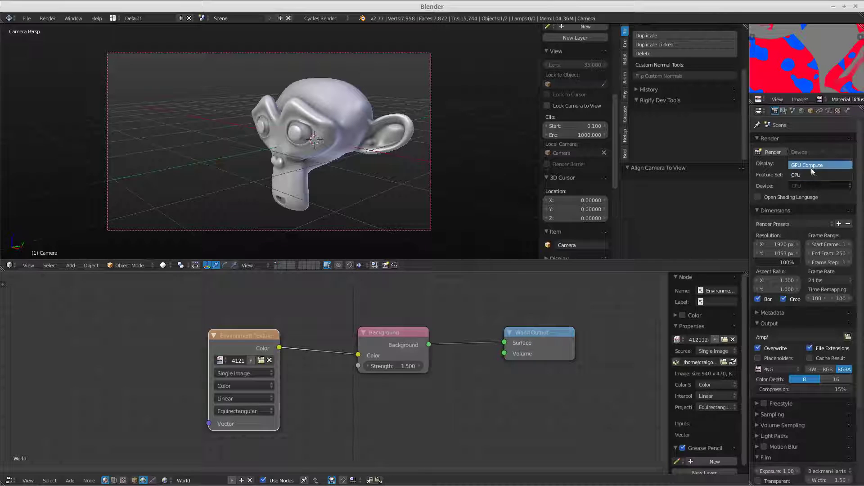
left_click(812, 166)
left_click(174, 267)
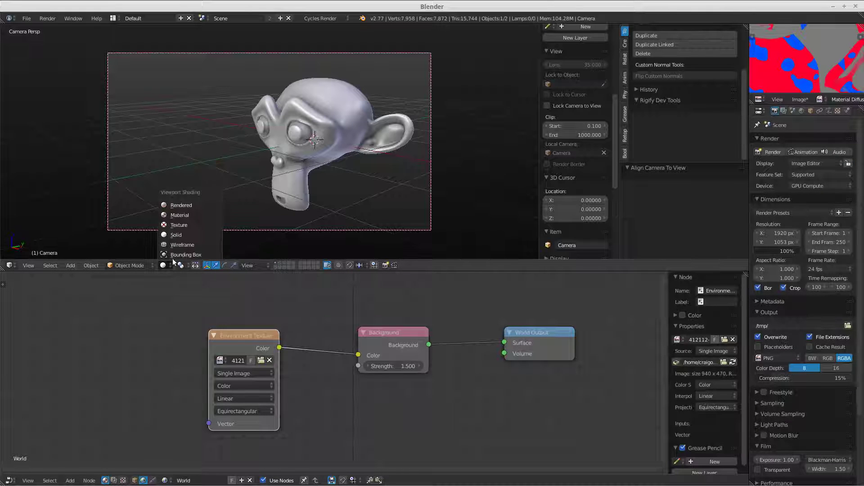
Set Cycles sampling to 20 render samples and 10 preview samples.
scroll(791, 388, "down", 5)
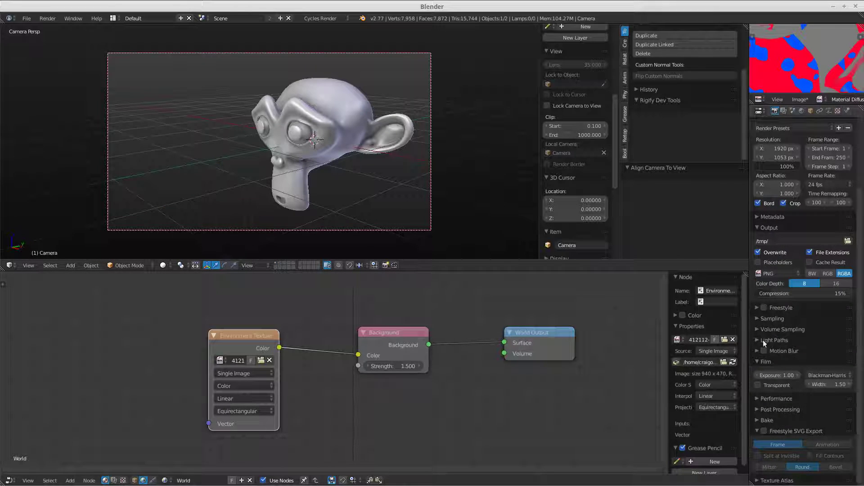
left_click(768, 318)
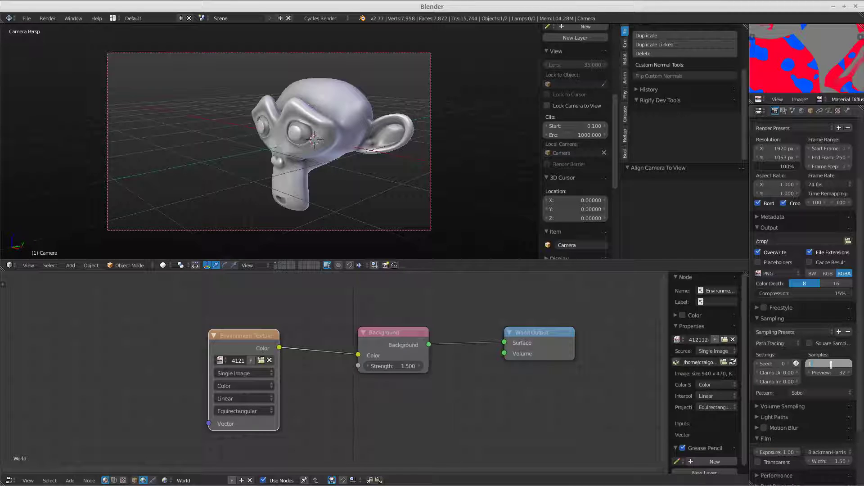
key("Tab")
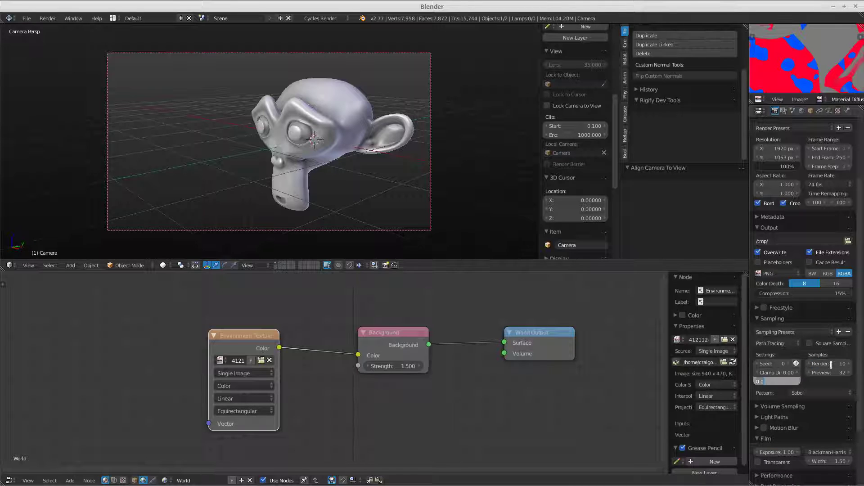
left_click(831, 364)
key("Tab")
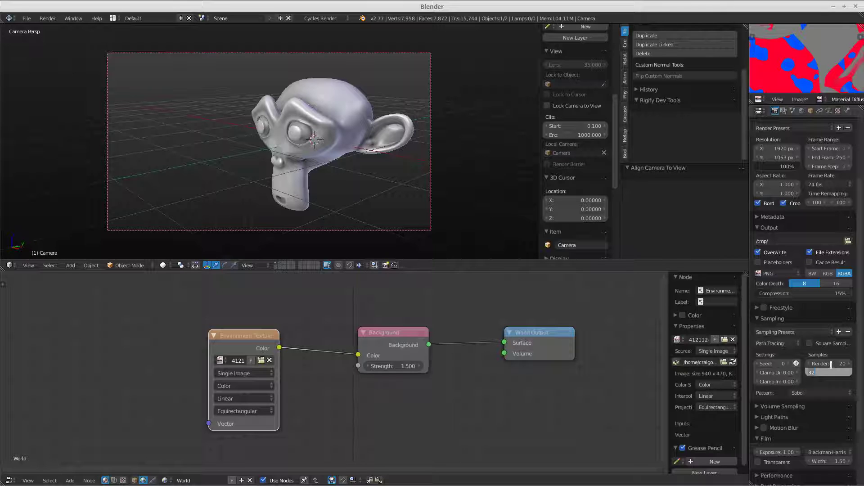
key("Return")
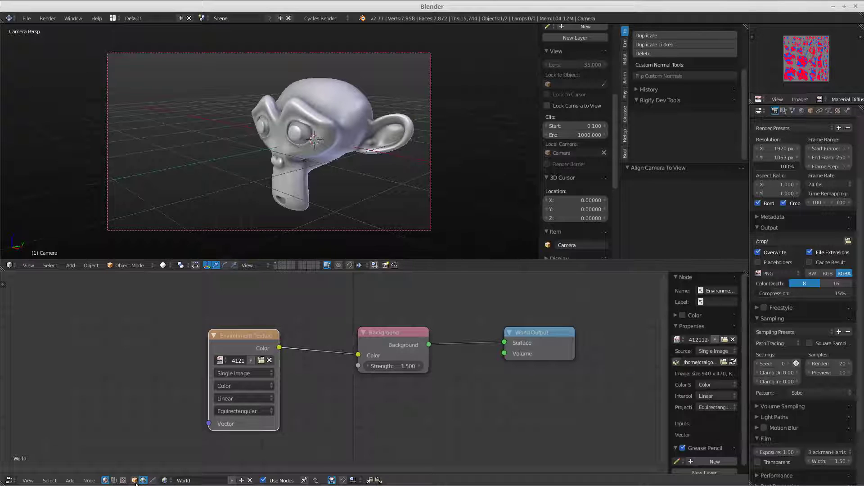
left_click(135, 480)
Select Suzanne, raise the Image Texture Blend, and switch the viewport to Rendered shading.
right_click(288, 194)
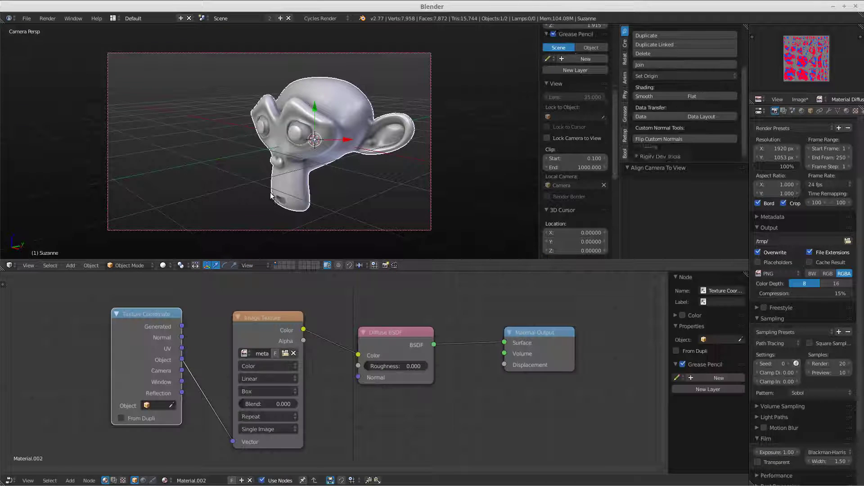
middle_click_drag(278, 381, 386, 381)
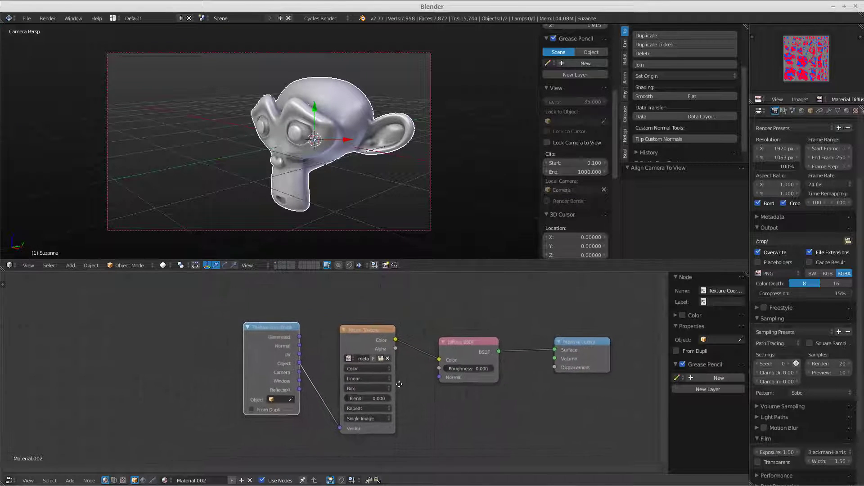
scroll(386, 382, "up", 2)
left_click_drag(277, 325, 299, 342)
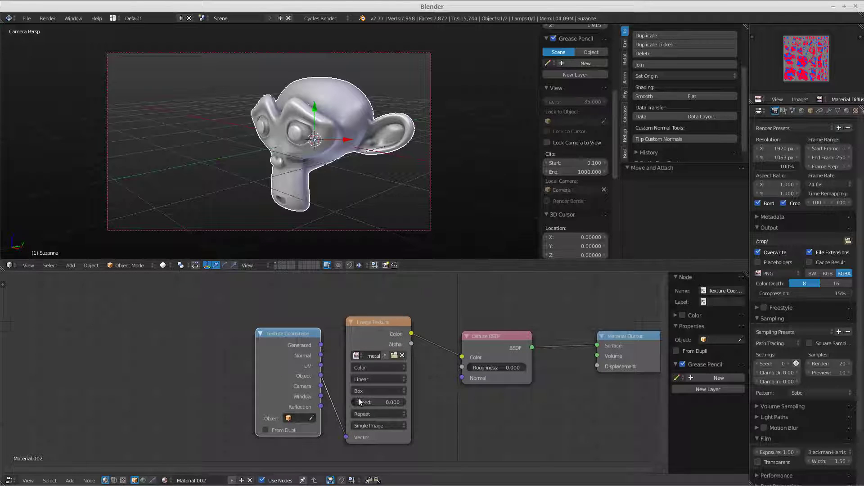
left_click_drag(378, 402, 386, 402)
left_click(165, 265)
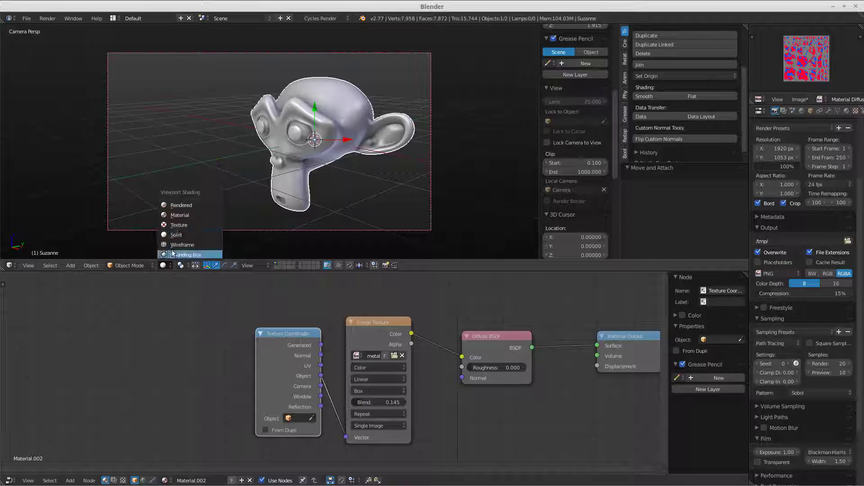
left_click(182, 204)
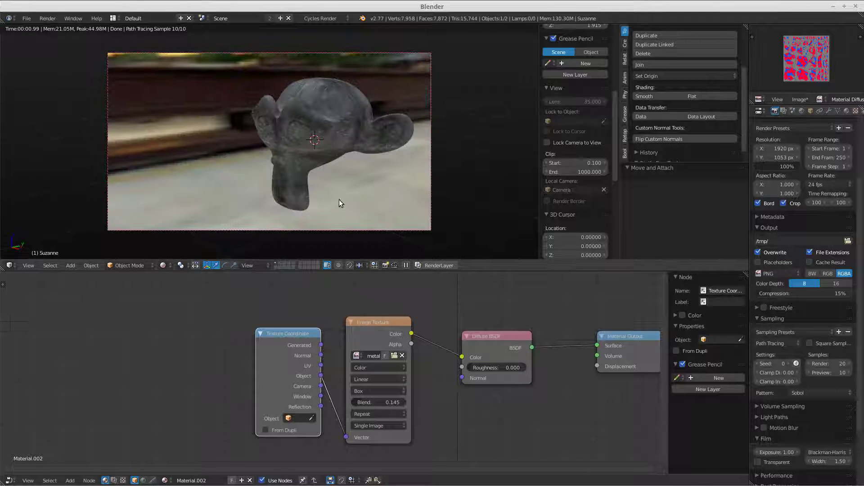
middle_click_drag(363, 169, 406, 177)
key("KP_Decimal")
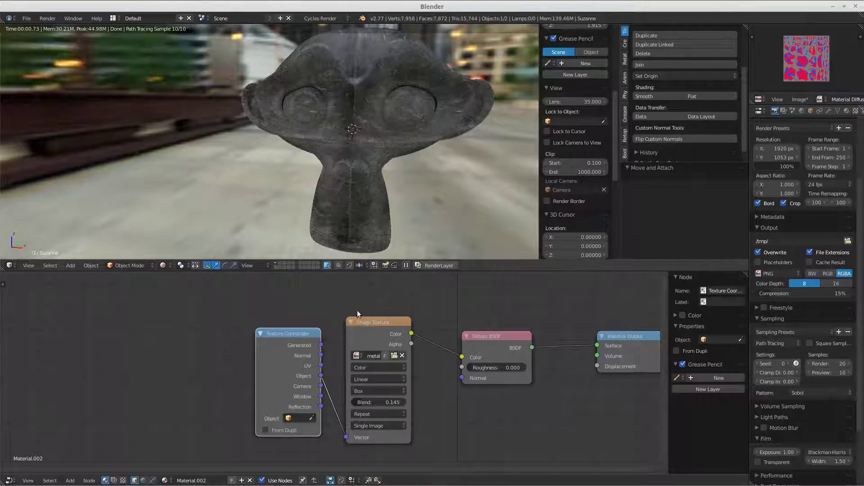
Link Generated coordinates to the Image Texture Vector with Blend 0.273, and return to camera view.
left_click_drag(365, 404, 385, 404)
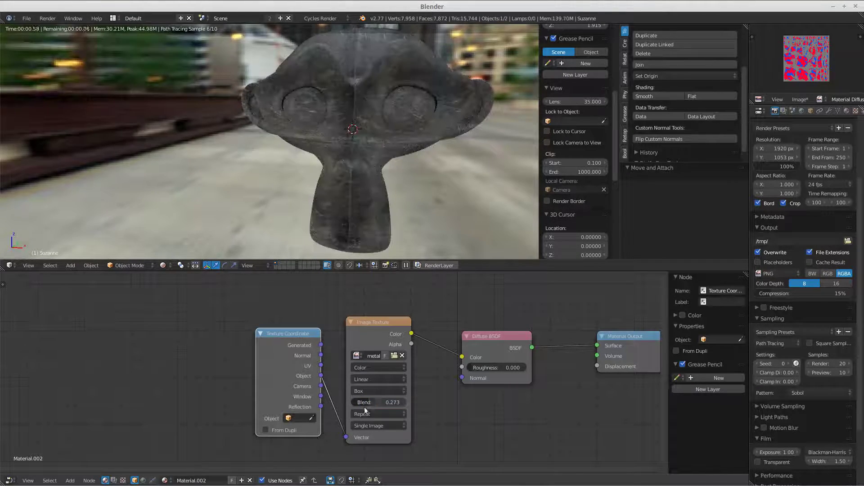
left_click_drag(283, 332, 346, 437)
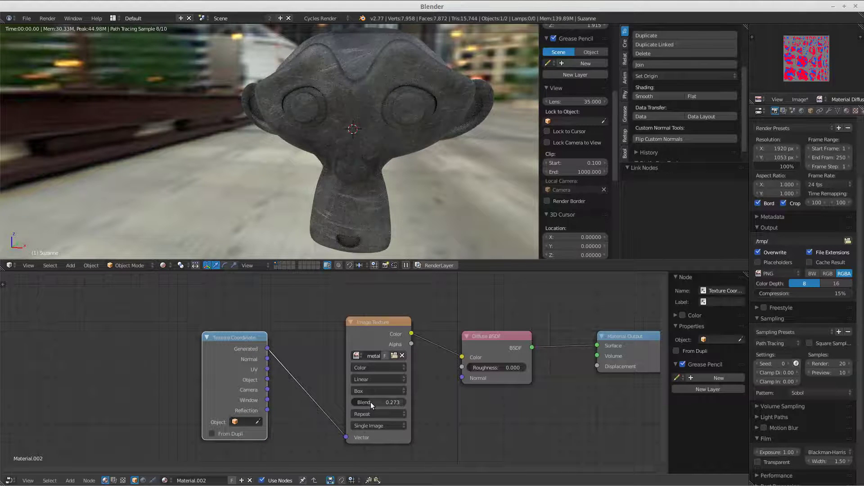
mouse_move(433, 185)
middle_mouse_down()
mouse_move(408, 172)
mouse_move(332, 166)
middle_mouse_up()
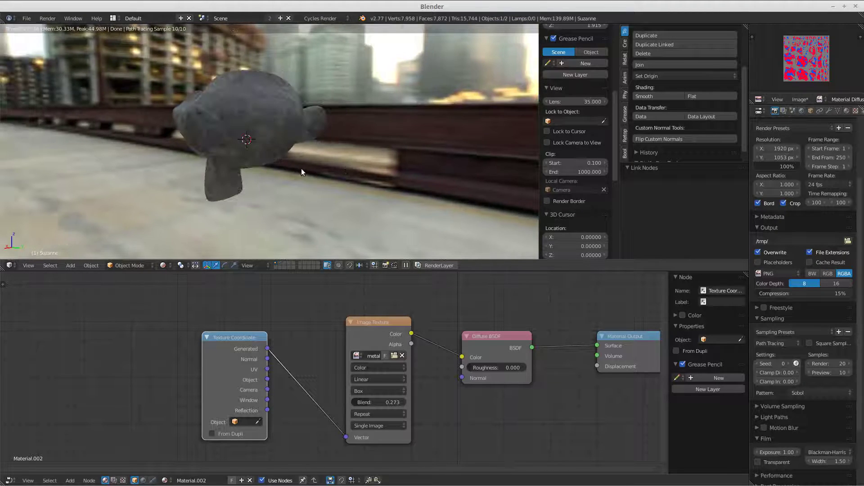
scroll(288, 167, "up", 2)
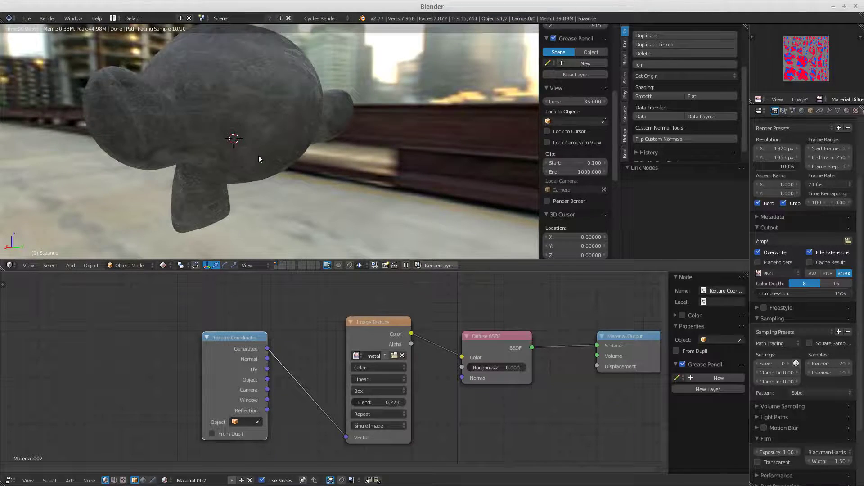
scroll(259, 159, "down", 2)
middle_click_drag(270, 176, 386, 180)
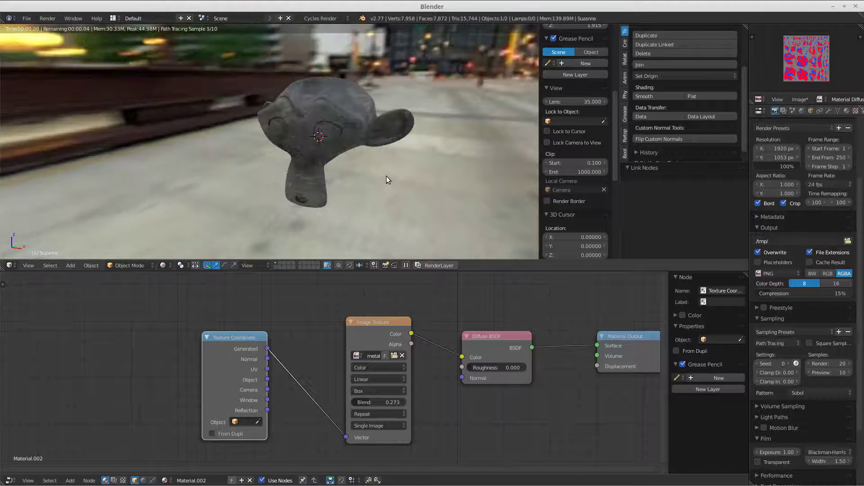
scroll(386, 180, "up", 3)
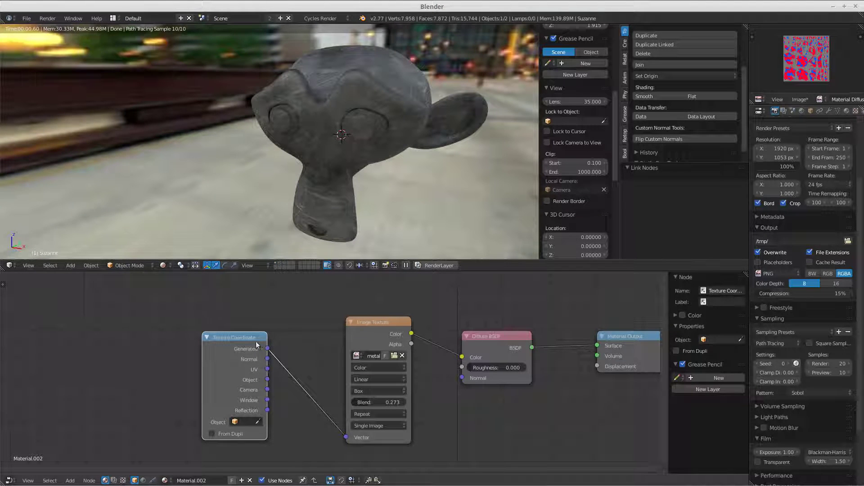
left_click_drag(257, 344, 286, 348)
key("KP_0")
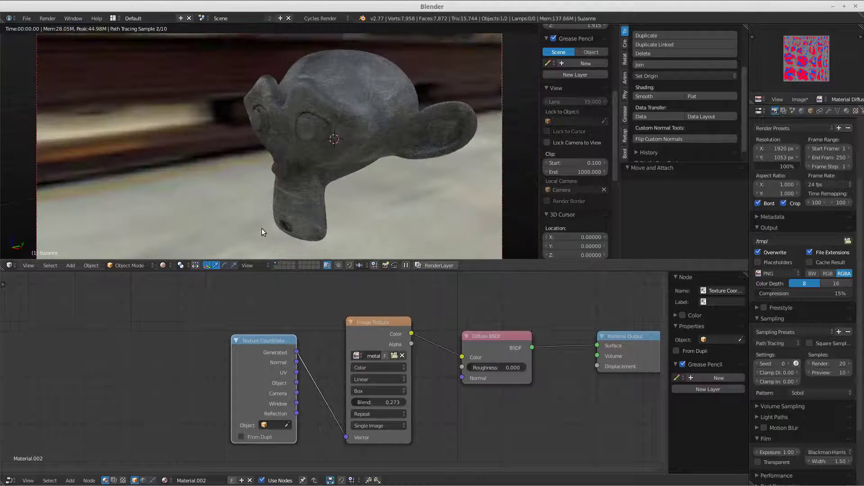
left_click_drag(270, 346, 289, 344)
left_click(164, 266)
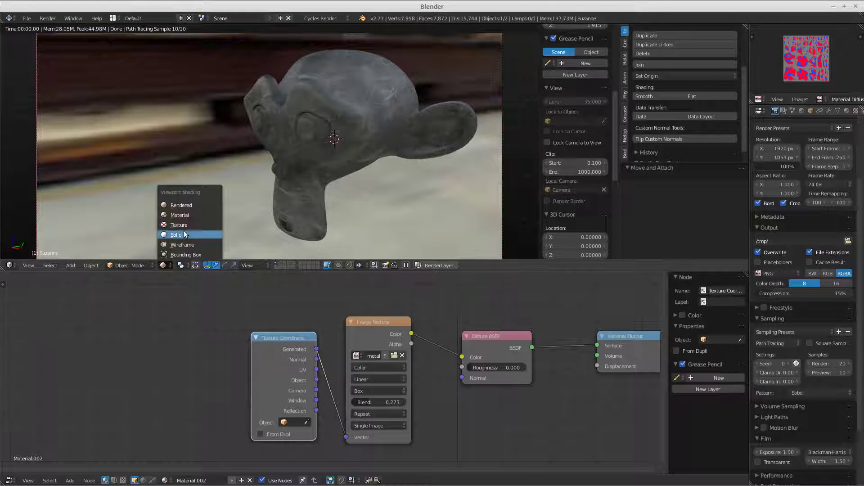
Return to solid shading and add a UV Map node set to UVMap.
left_click(185, 234)
scroll(231, 356, "down", 2)
middle_click_drag(232, 366, 241, 368)
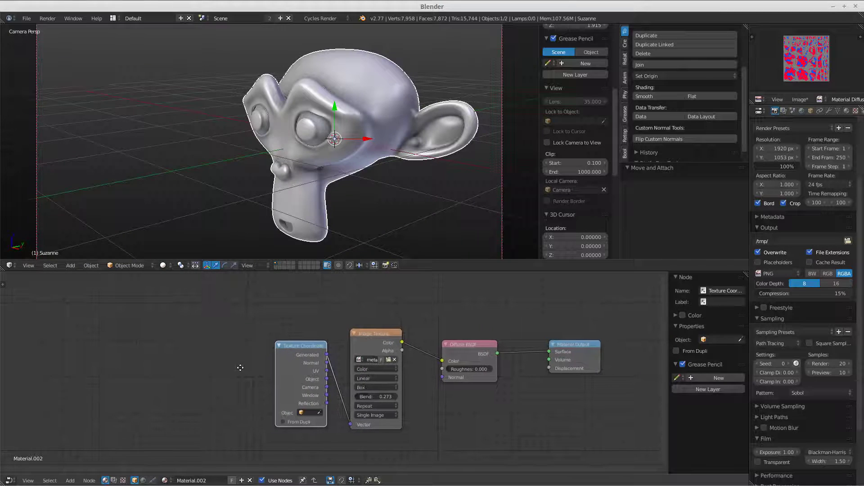
key("shift+a")
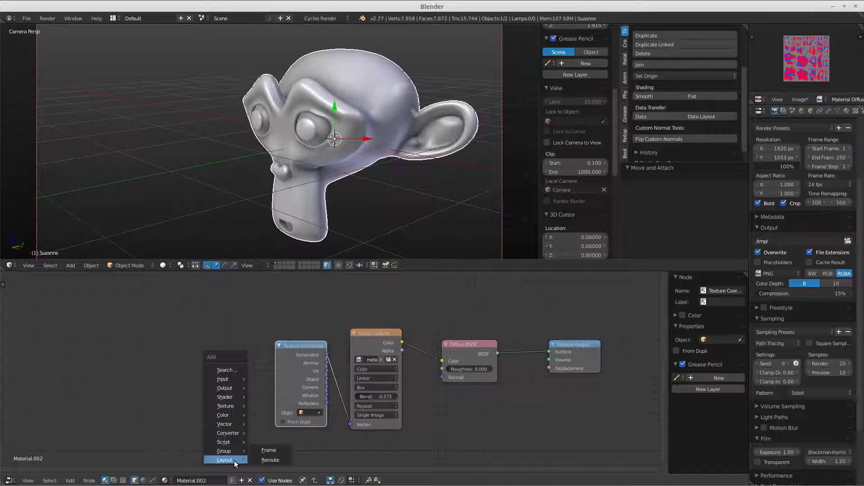
left_click(262, 379)
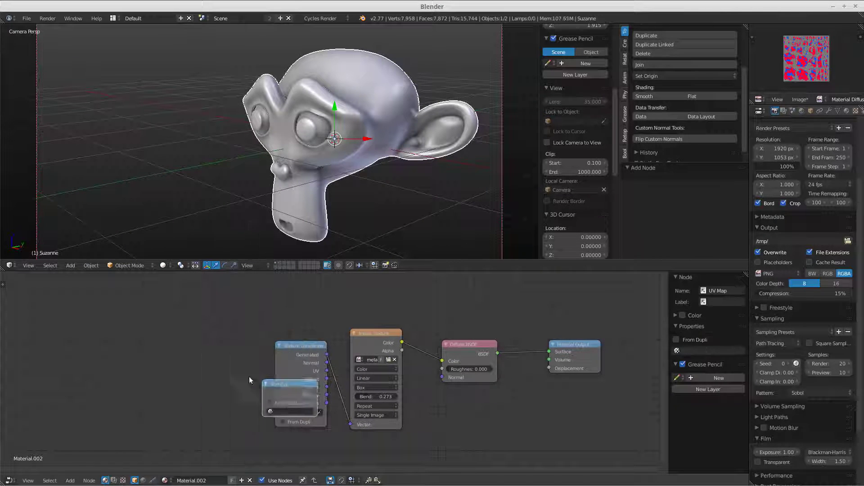
left_click(75, 338)
left_click(98, 366)
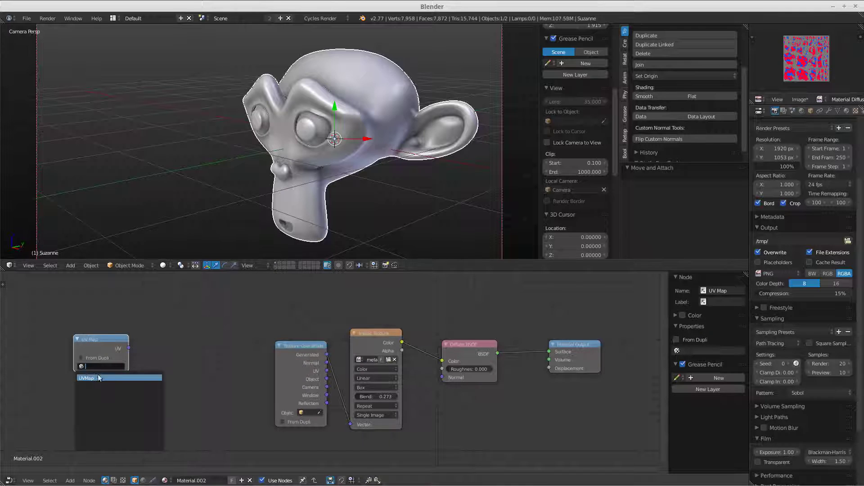
left_click(98, 377)
left_click_drag(113, 346, 102, 347)
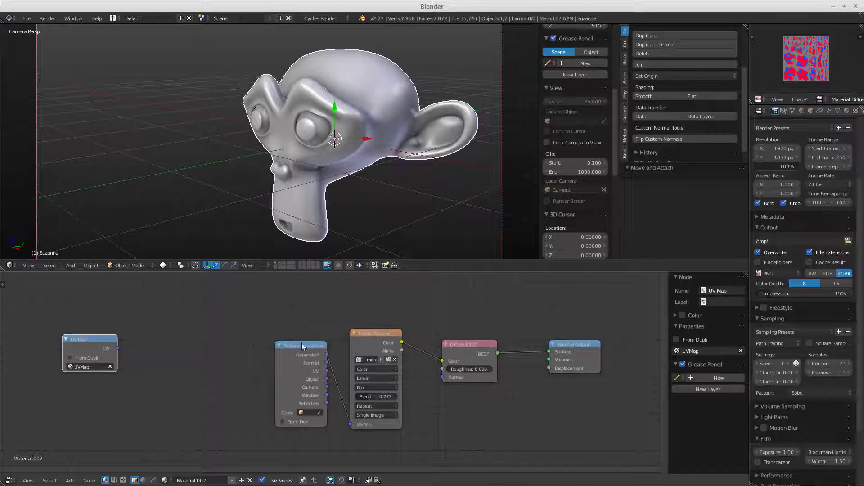
Duplicate the Image Texture as Flat with the Material Diffuse Color image, fed by the UV Map.
left_click(371, 337)
key("shift+d")
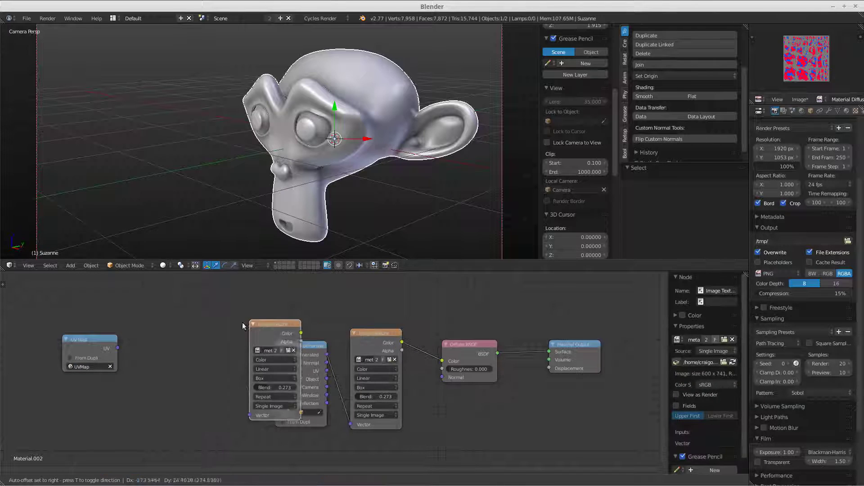
left_click(183, 316)
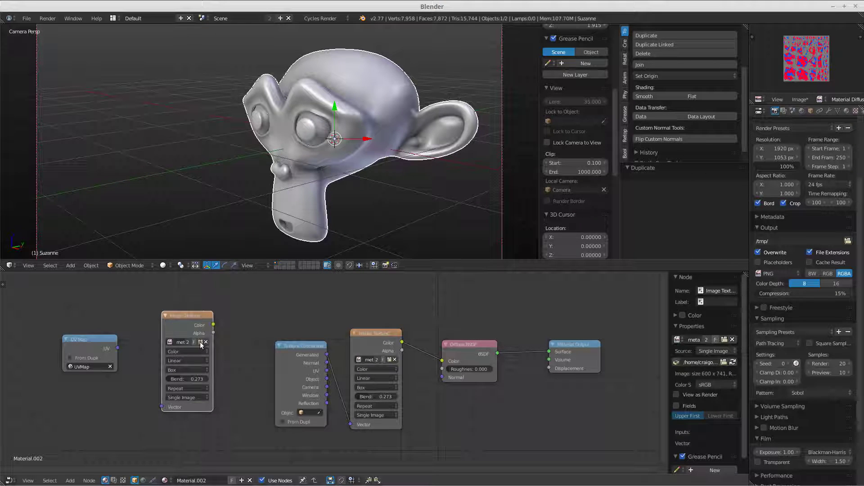
left_click(187, 370)
left_click(183, 358)
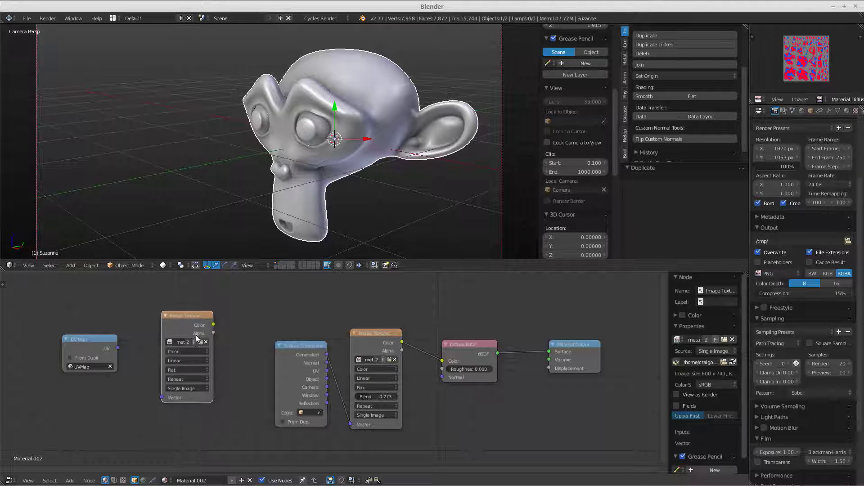
left_click(170, 342)
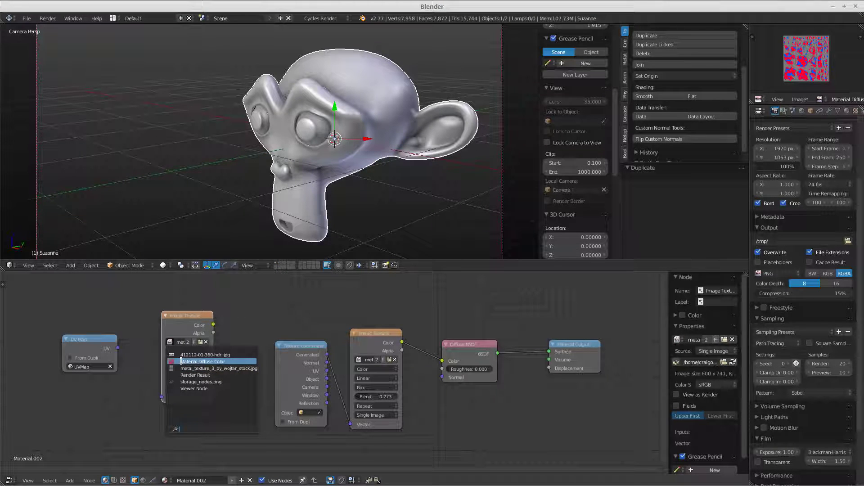
left_click(203, 362)
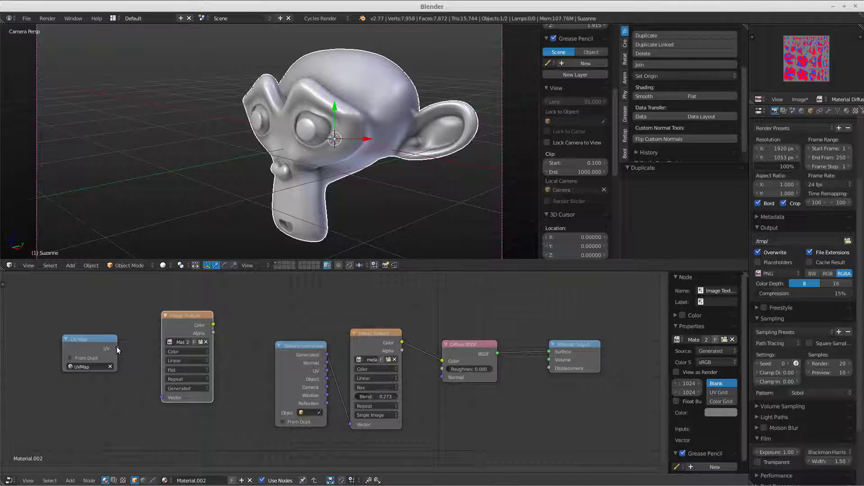
left_click_drag(117, 348, 162, 397)
left_click_drag(192, 329, 193, 337)
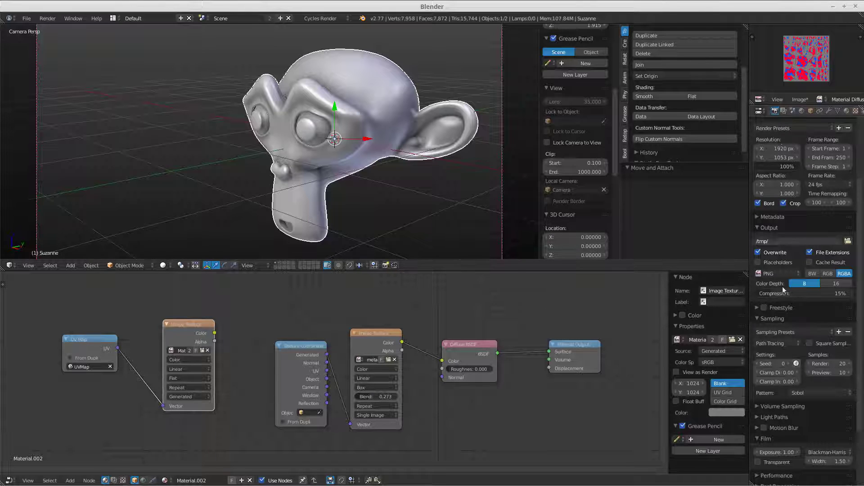
scroll(788, 388, "down", 4)
left_click(765, 421)
Bake the metal texture into the 1024 x 1024 image and link its Color to Diffuse BSDF Color.
scroll(785, 427, "down", 4)
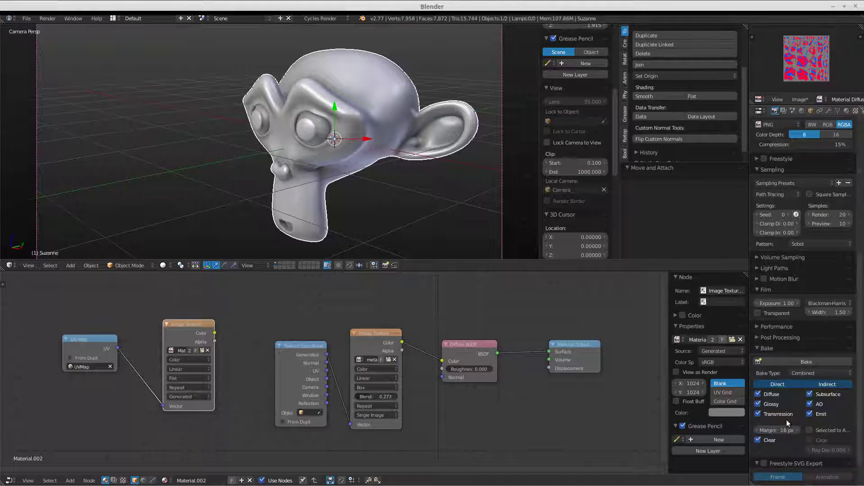
left_click(808, 365)
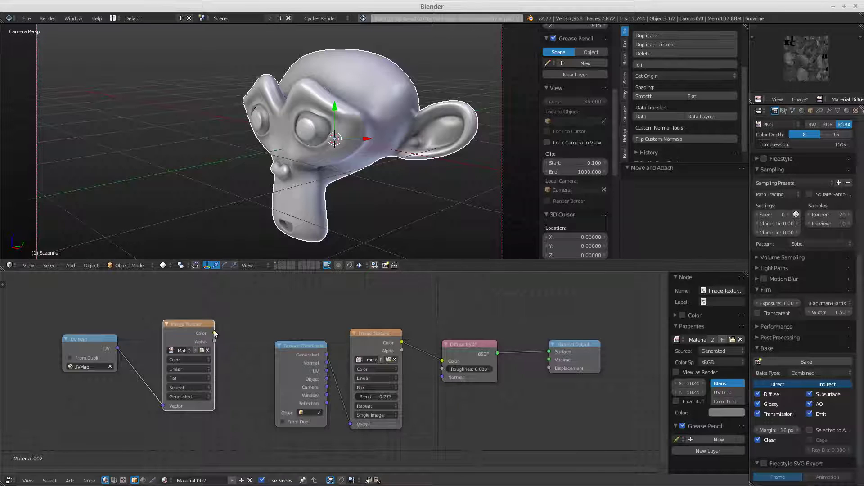
left_click_drag(215, 334, 443, 363)
left_click_drag(383, 335, 370, 364)
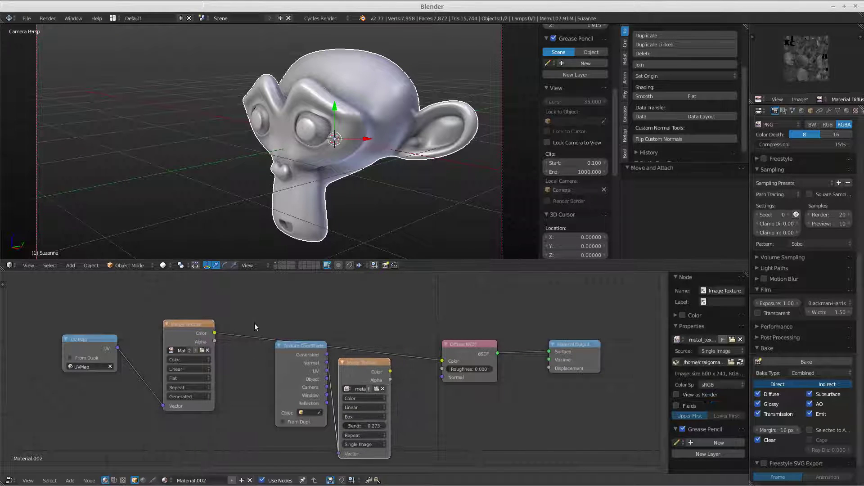
left_click_drag(194, 323, 210, 324)
left_click(165, 265)
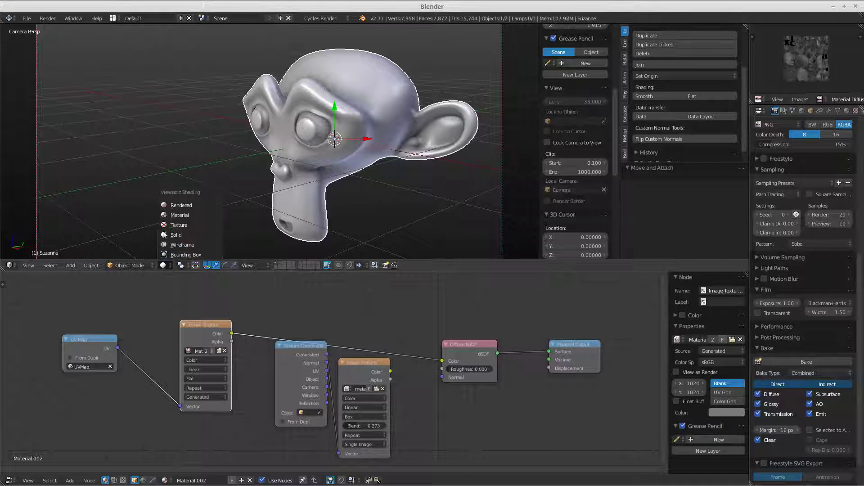
left_click(174, 206)
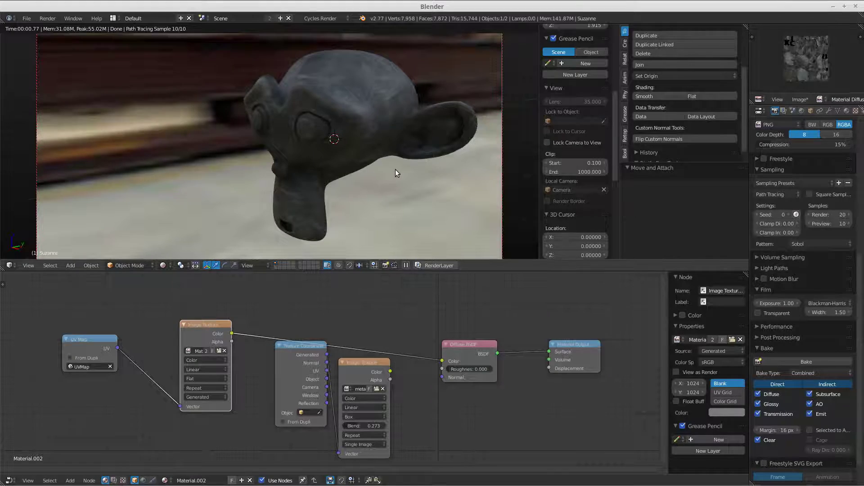
mouse_move(395, 169)
middle_mouse_down()
mouse_move(326, 175)
mouse_move(283, 164)
mouse_move(397, 165)
mouse_move(378, 174)
mouse_move(400, 186)
middle_mouse_up()
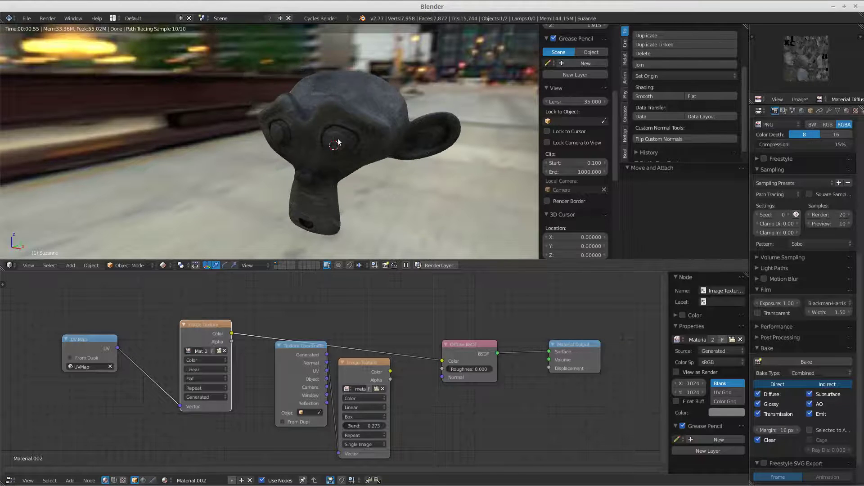
left_click(164, 265)
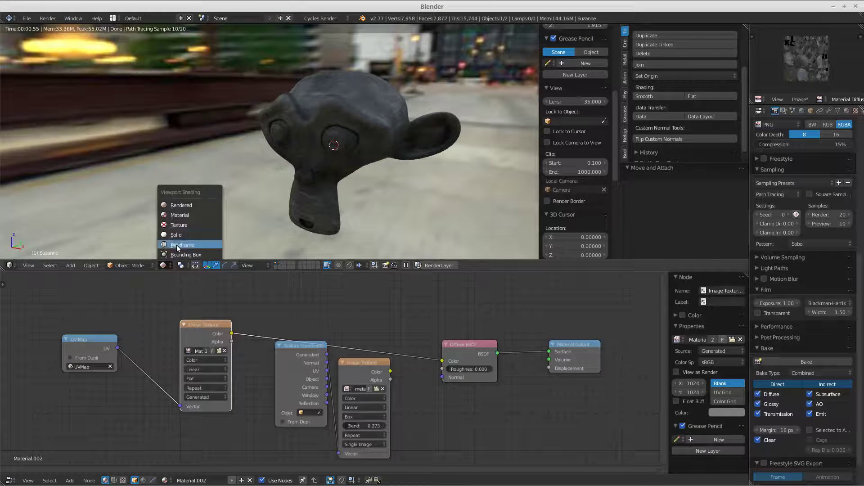
left_click(183, 236)
mouse_move(288, 218)
middle_mouse_down()
mouse_move(315, 206)
mouse_move(221, 149)
middle_mouse_up()
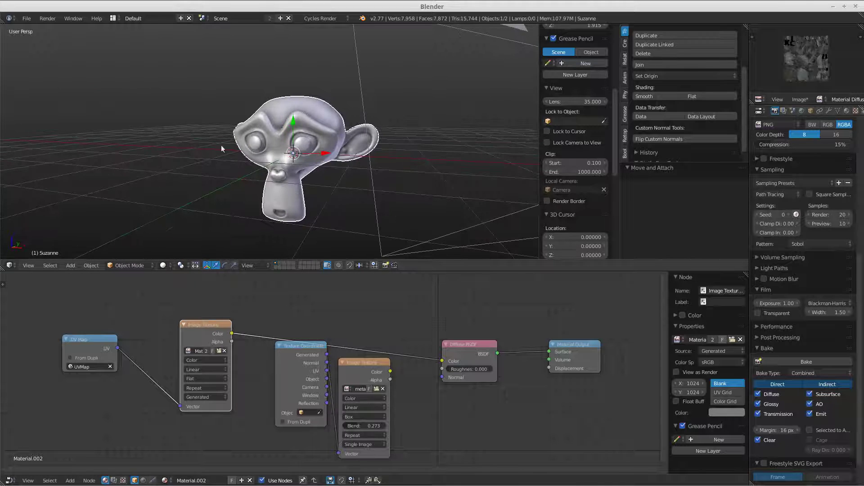
Switch the render engine to Blender Render and turn off Use Nodes for the material.
left_click(318, 18)
left_click(326, 32)
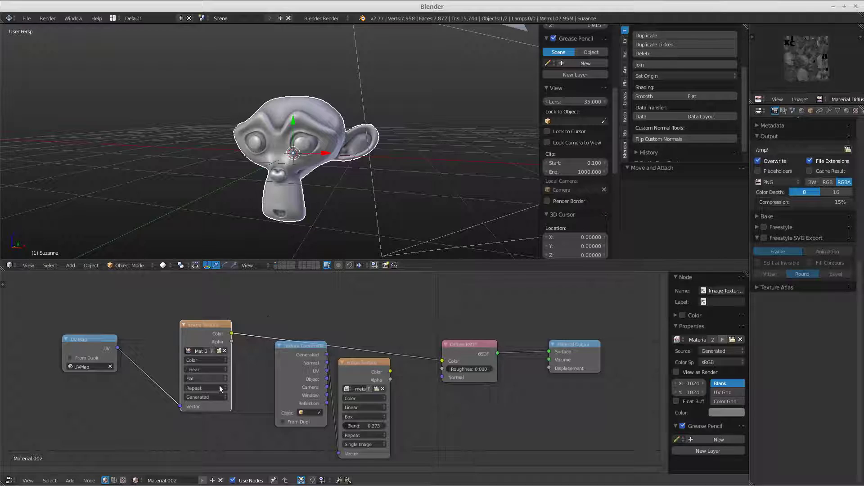
left_click(232, 481)
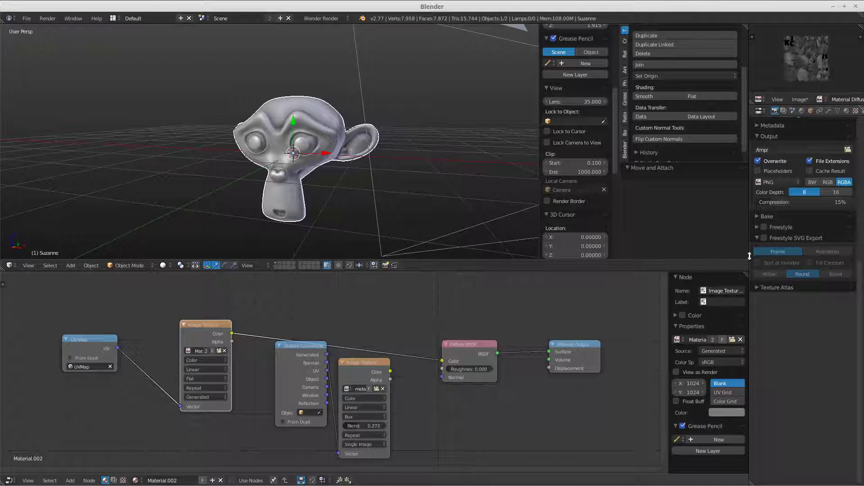
Replace Material.002 with a new Material.003 and give it a new texture, Texture.002.
left_click(846, 111)
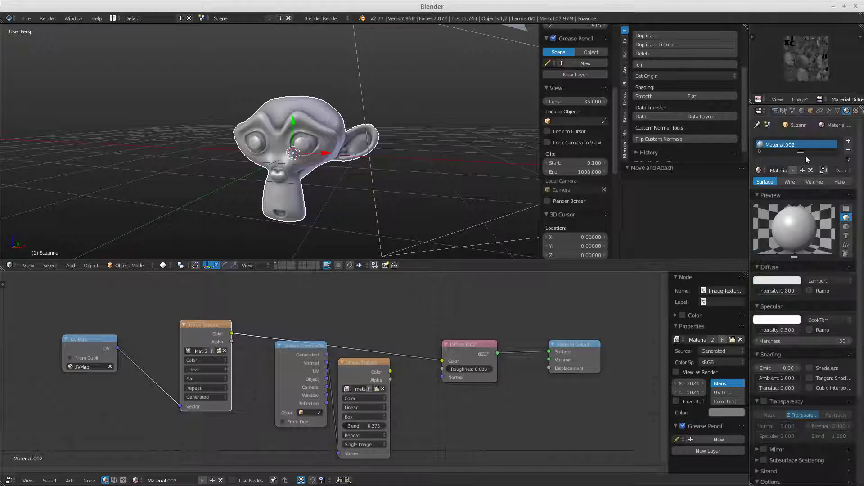
left_click(849, 150)
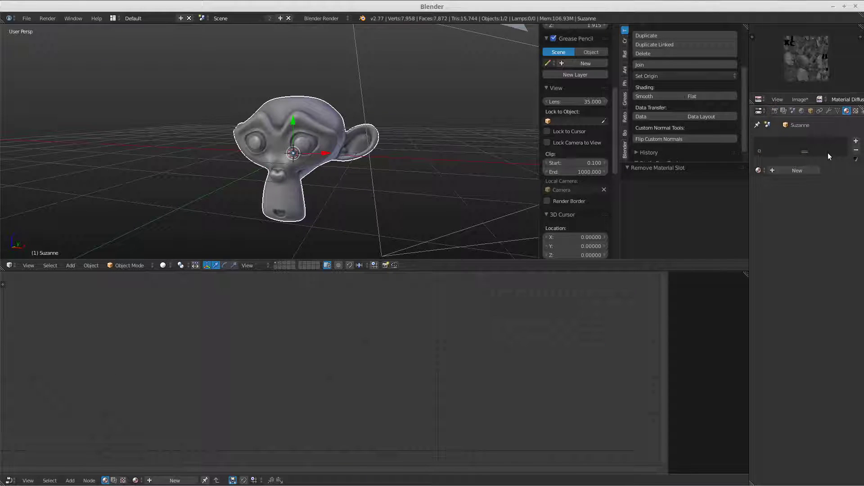
left_click(797, 171)
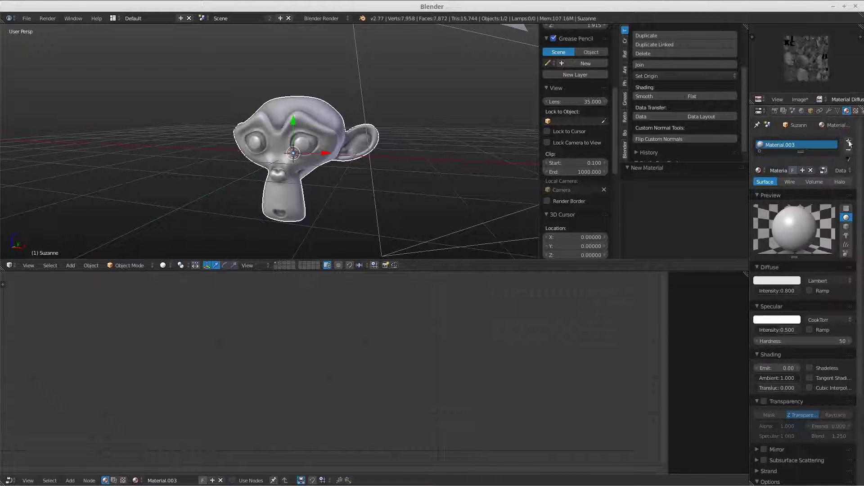
left_click(855, 111)
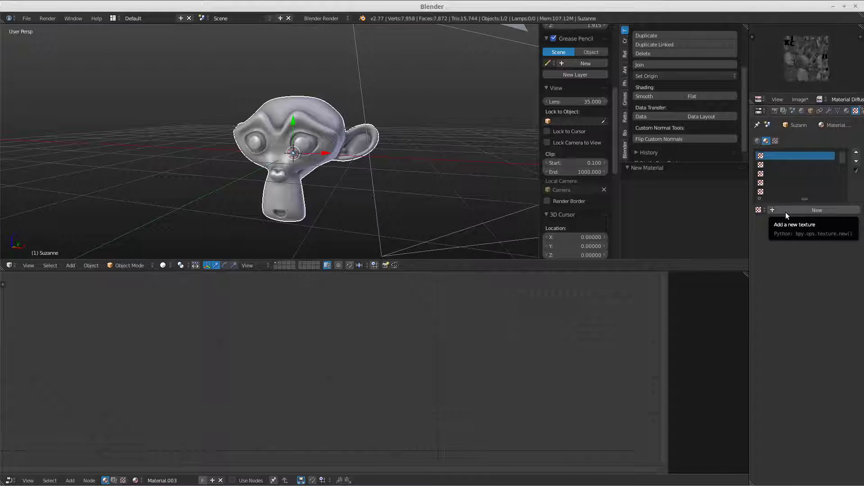
left_click(802, 210)
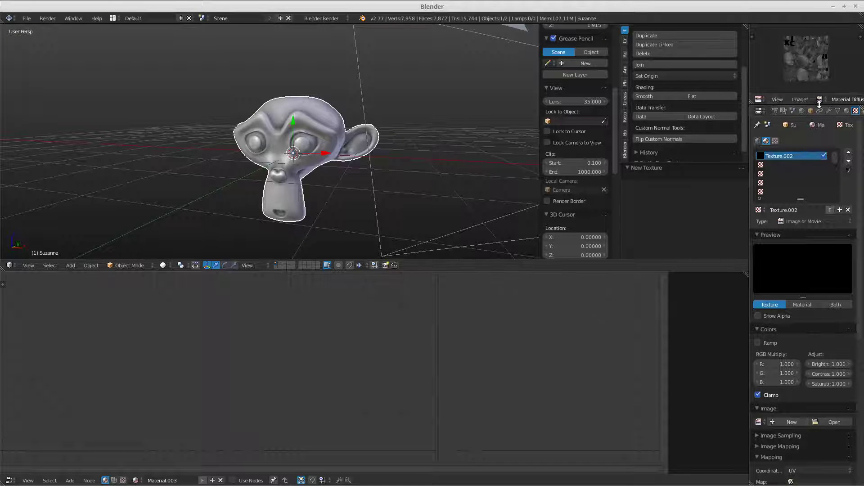
Save the baked image as CYCLES_BASE.png on the Desktop with RGB colour only.
left_click(800, 99)
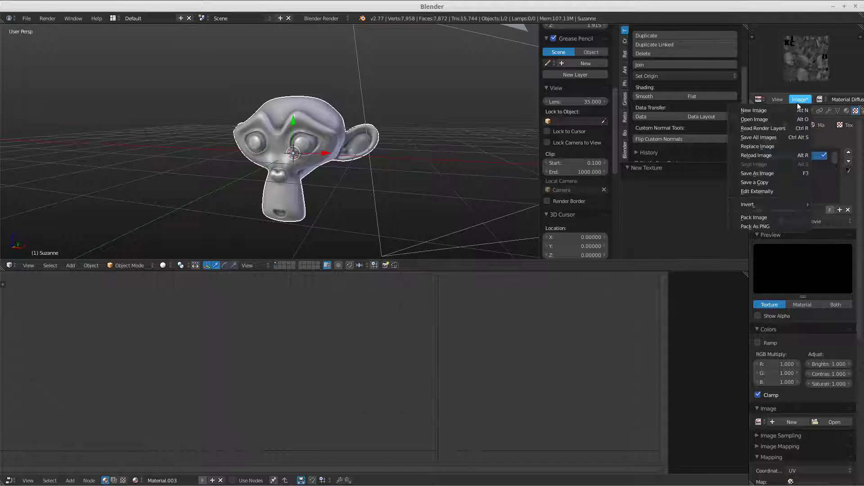
left_click(758, 174)
left_click(25, 197)
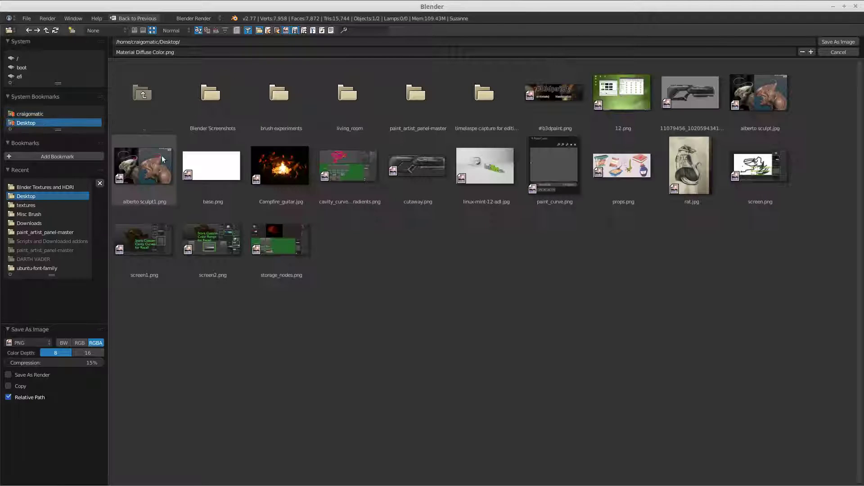
left_click(277, 53)
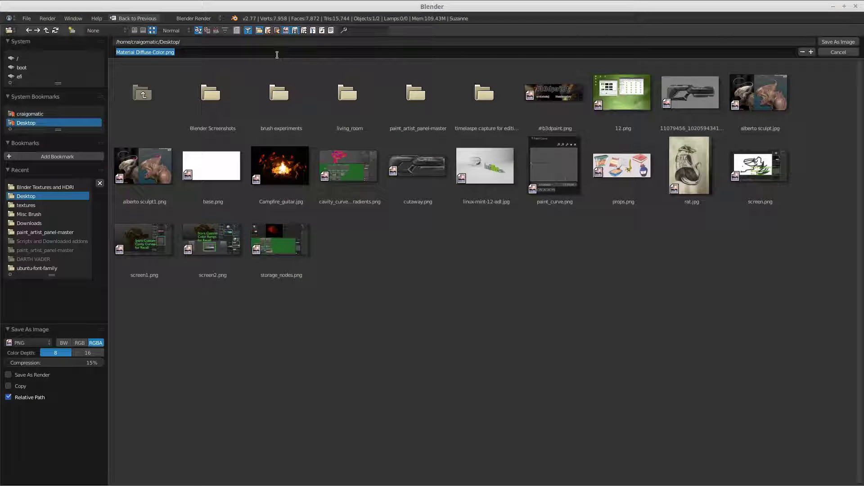
type("CYCLES_BASE")
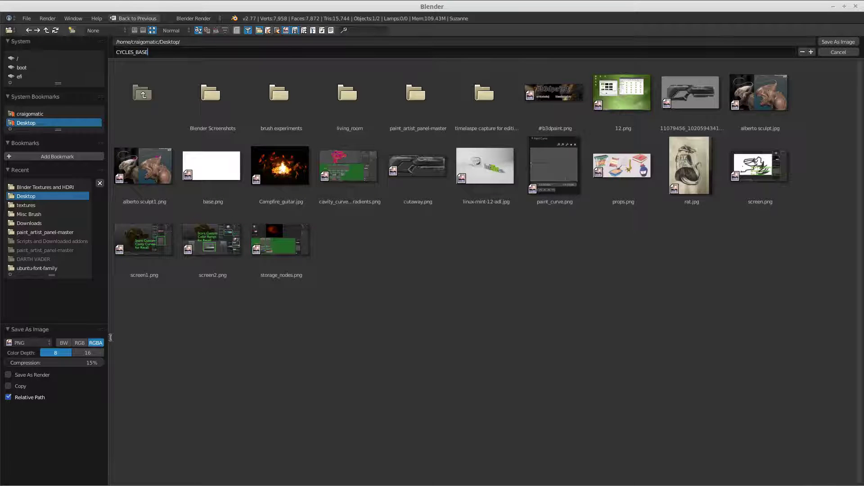
key("Return")
left_click(78, 344)
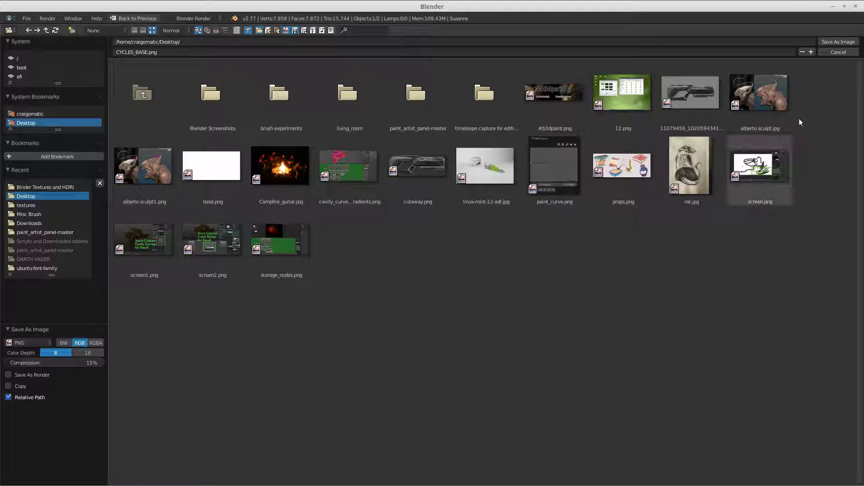
left_click(842, 41)
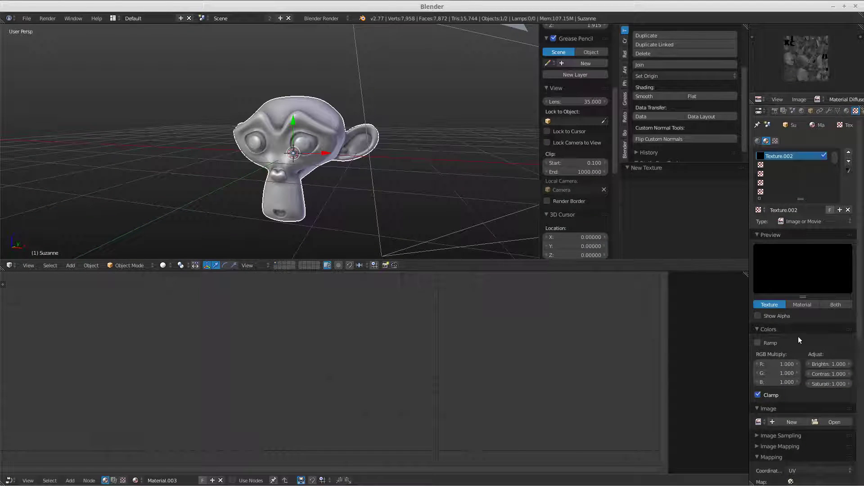
Load CYCLES_BASE.png from the Desktop into Texture.002.
left_click(831, 423)
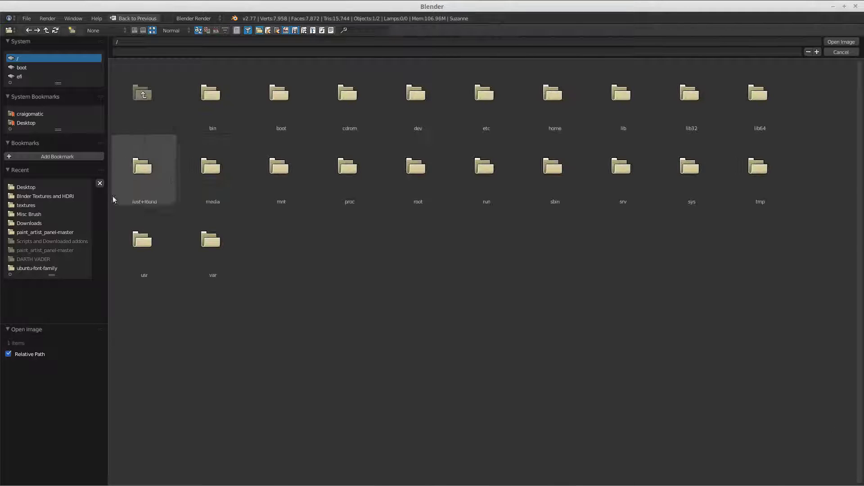
left_click(44, 188)
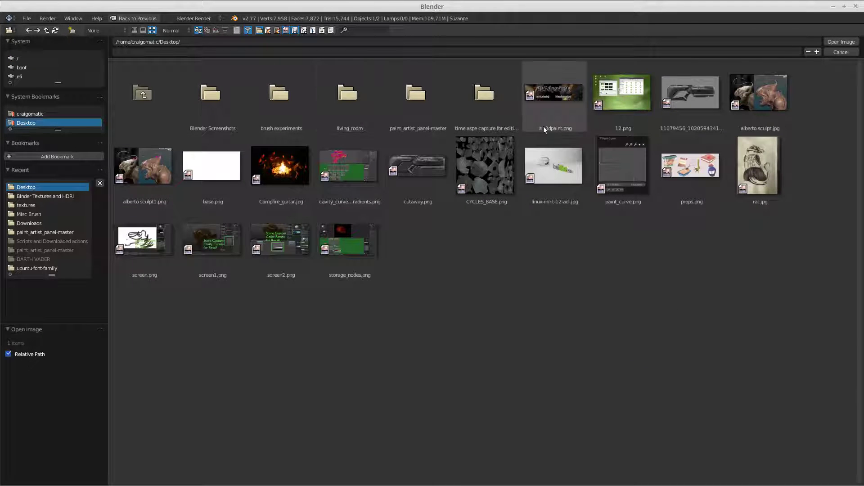
left_click(477, 178)
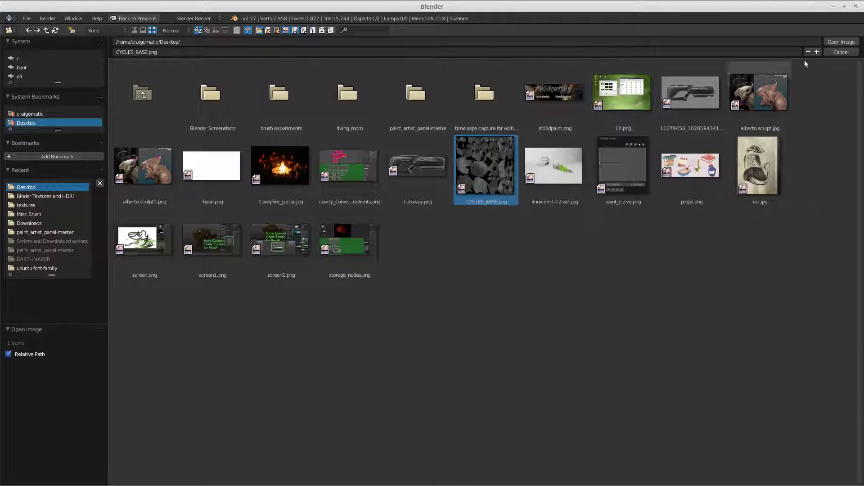
left_click(837, 42)
Set the texture's mapping to use the UVMap layer.
scroll(792, 372, "down", 10)
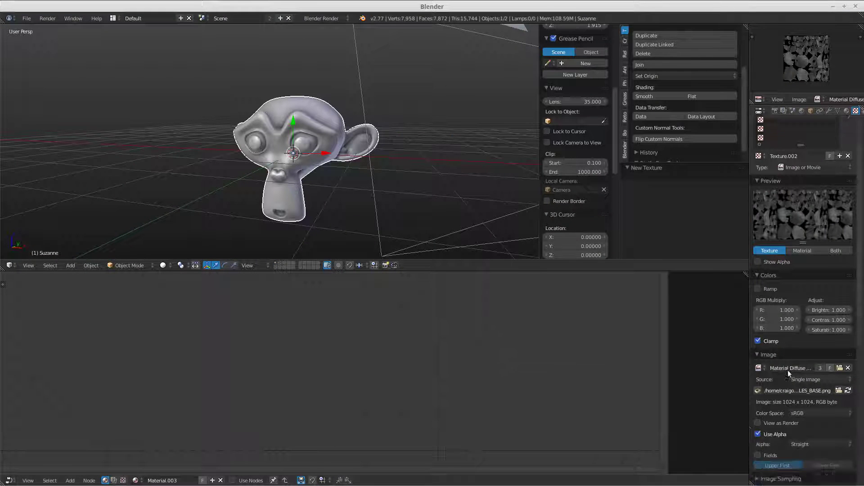
scroll(791, 372, "down", 1)
left_click(807, 363)
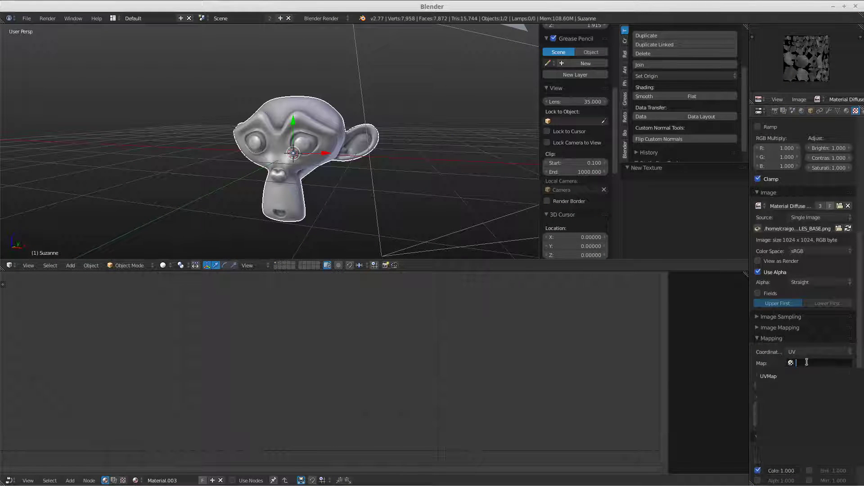
left_click(770, 376)
scroll(812, 389, "down", 5)
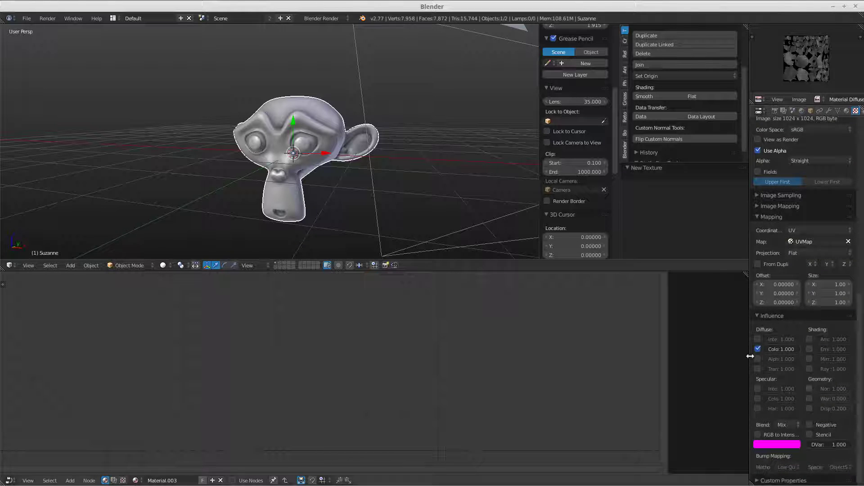
scroll(813, 374, "up", 14)
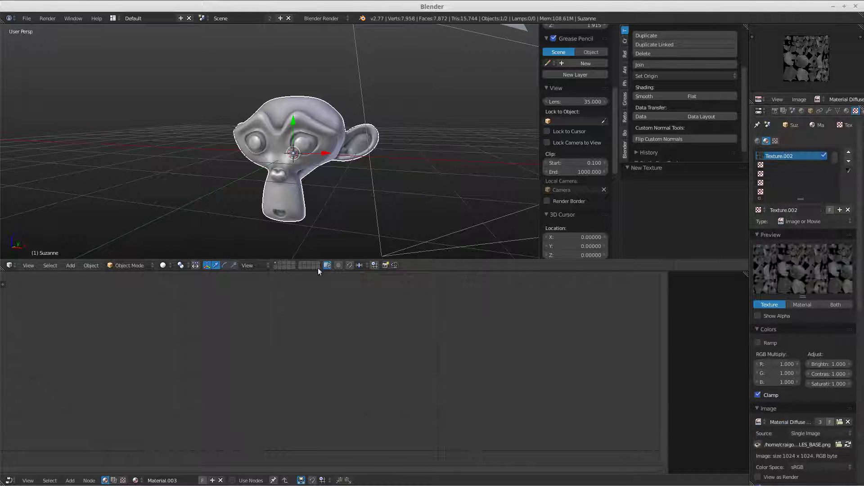
Hide the transform gizmo, enlarge the 3D view and isolate Suzanne in local view.
left_click(226, 267)
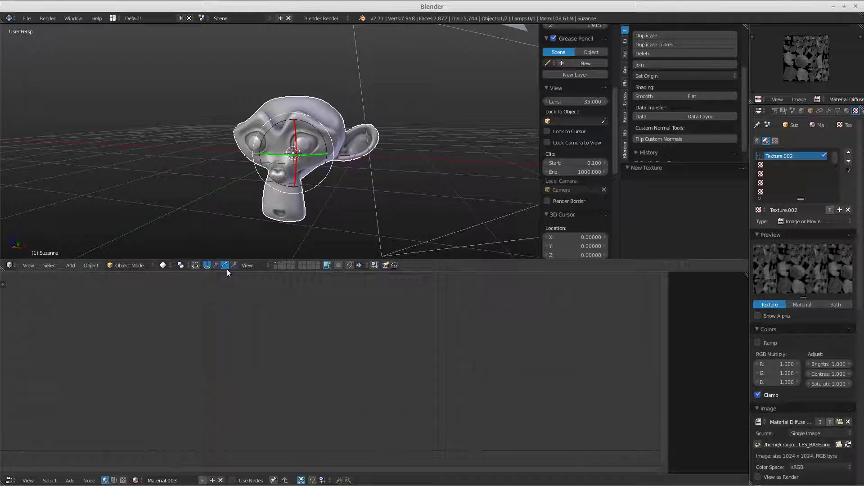
left_click(206, 265)
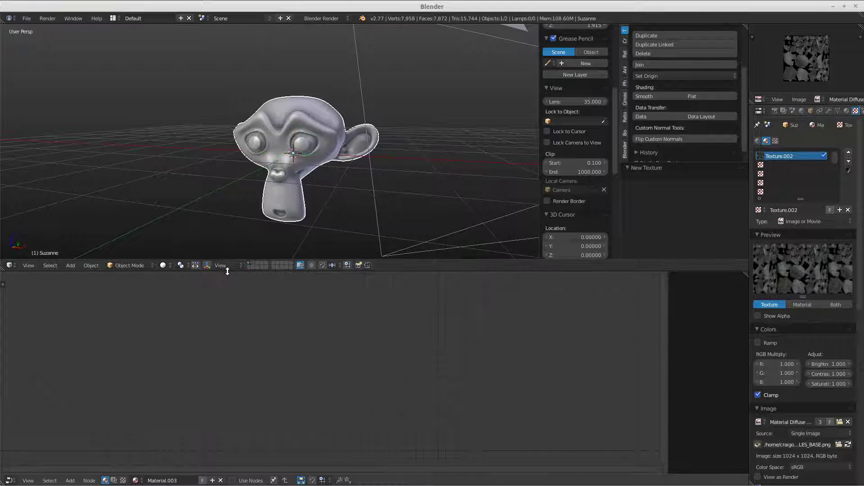
left_click_drag(227, 272, 239, 428)
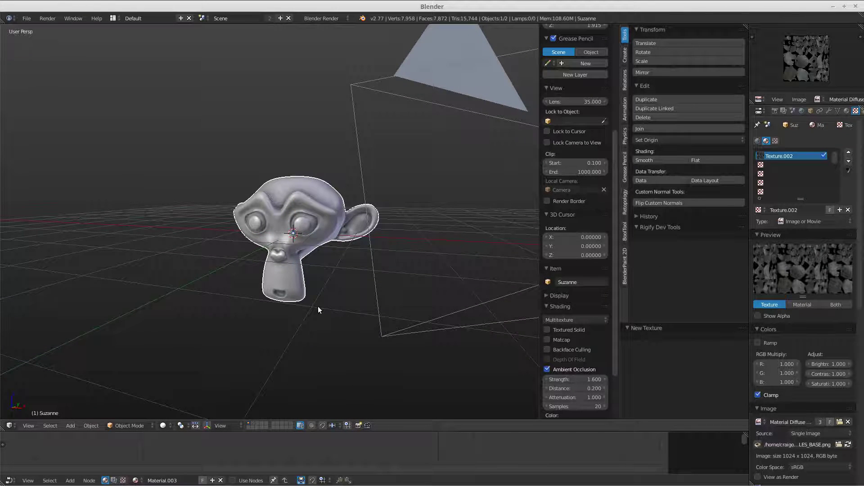
key("KP_Divide")
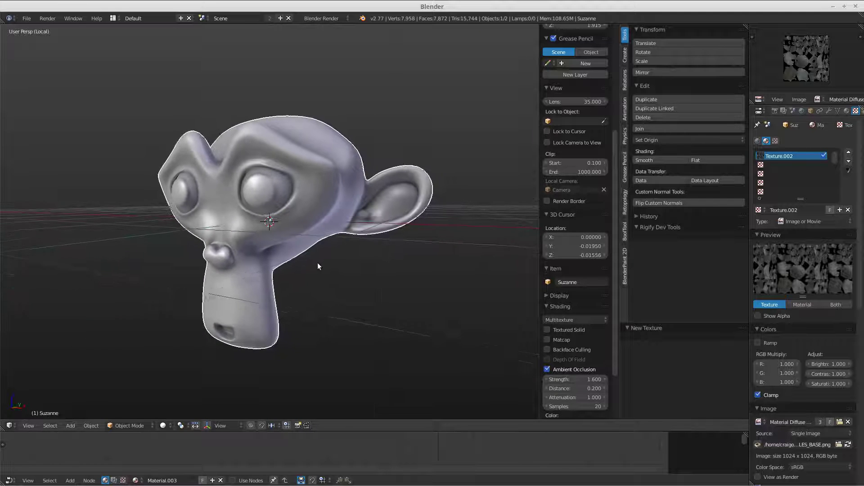
Switch viewport shading to Texture and put Suzanne into Edit Mode.
left_click(163, 426)
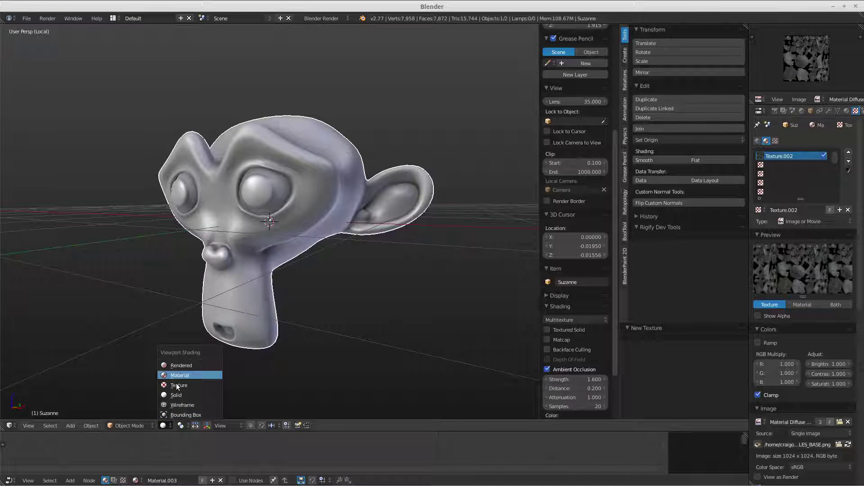
left_click(179, 395)
mouse_move(290, 296)
middle_mouse_down()
mouse_move(283, 298)
mouse_move(290, 312)
middle_mouse_up()
key("Tab")
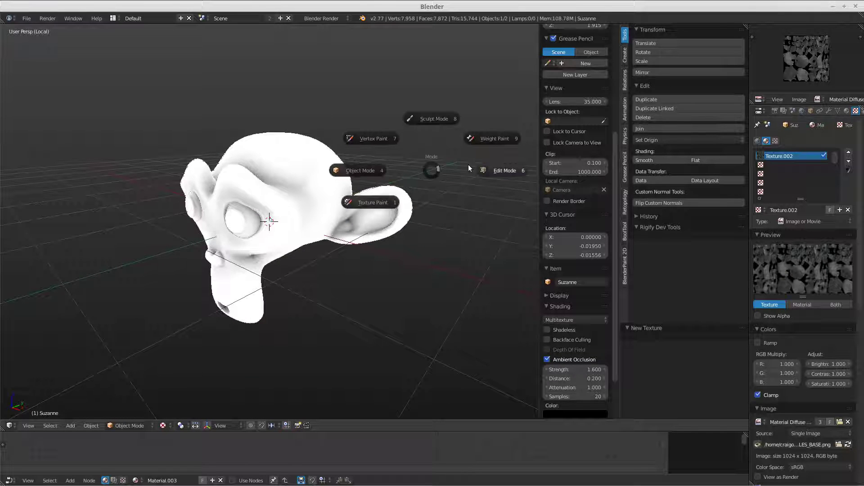
left_click(497, 170)
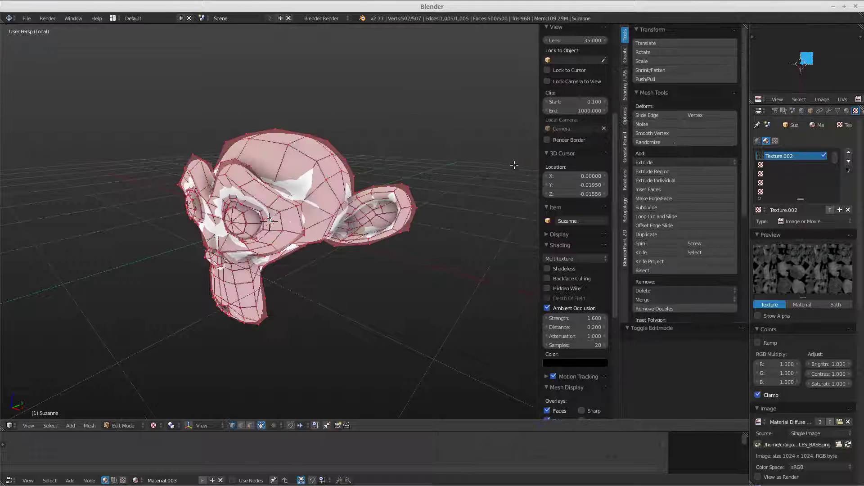
left_click(858, 99)
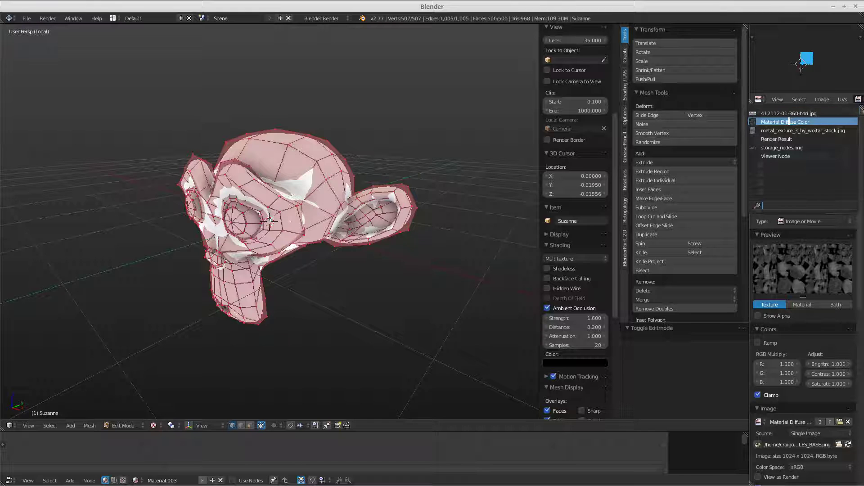
Open CYCLES_BASE.png from the Desktop in the UV/Image editor to assign it to Suzanne's UVs.
left_click(822, 99)
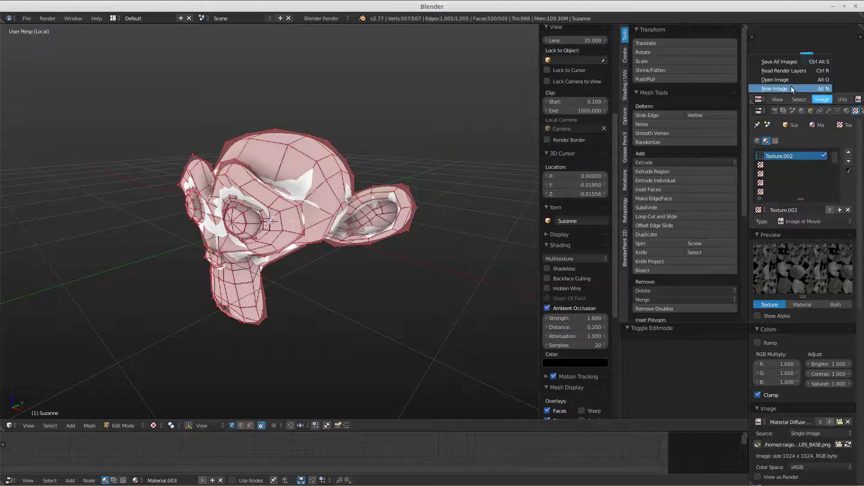
left_click(786, 78)
left_click(36, 188)
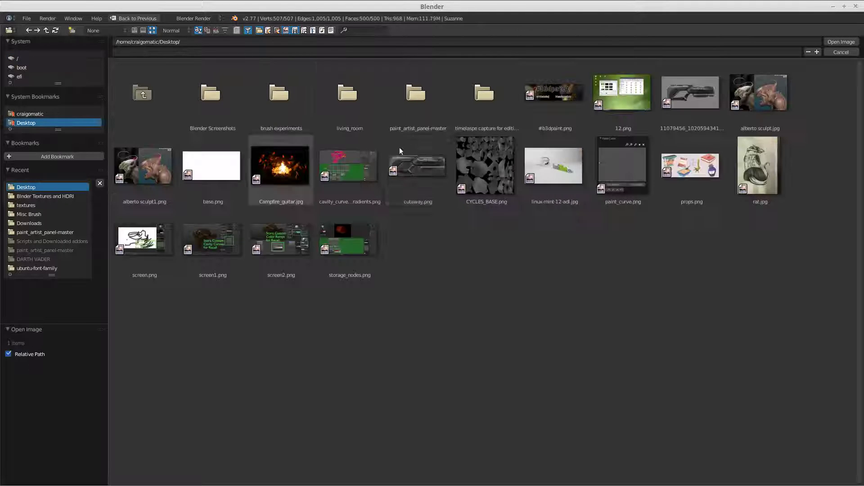
left_click(841, 41)
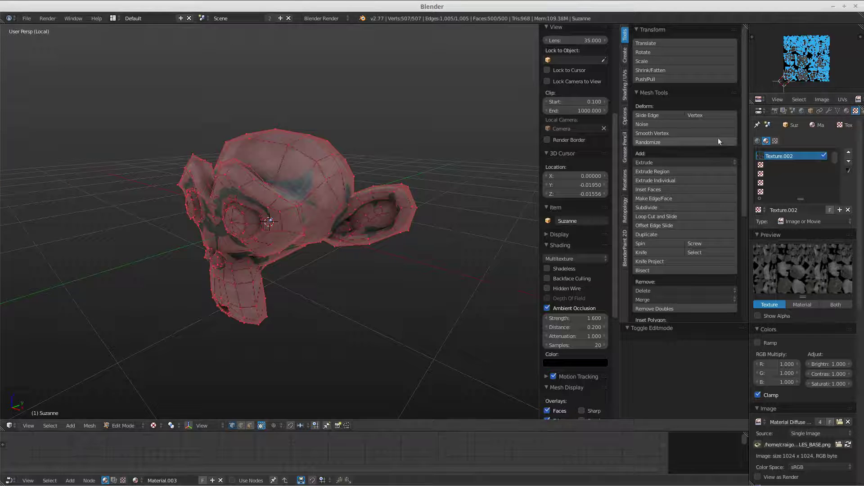
middle_click_drag(362, 246, 359, 244)
Put Suzanne into Texture Paint mode and orbit to face her front-on.
left_click(307, 273)
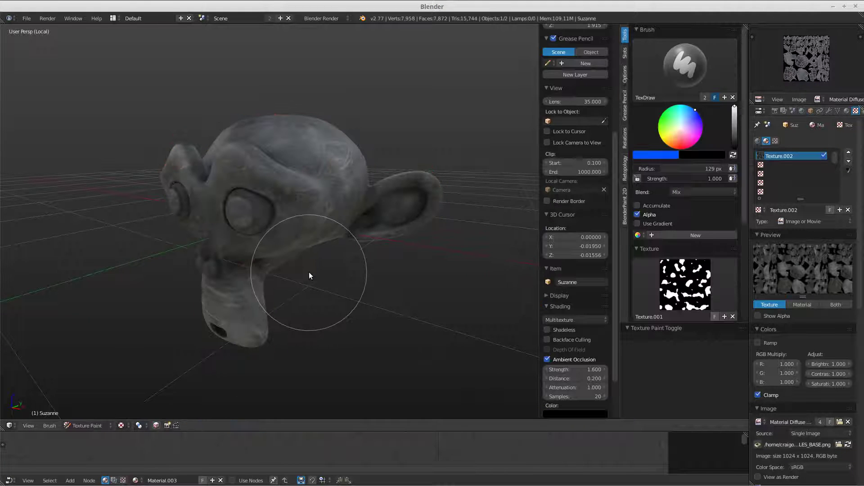
mouse_move(385, 271)
middle_mouse_down()
mouse_move(447, 261)
mouse_move(399, 248)
mouse_move(189, 257)
mouse_move(160, 245)
mouse_move(136, 250)
mouse_move(133, 266)
mouse_move(141, 280)
mouse_move(174, 289)
mouse_move(253, 298)
mouse_move(253, 337)
mouse_move(317, 311)
mouse_move(276, 318)
mouse_move(233, 301)
mouse_move(264, 287)
mouse_move(258, 266)
mouse_move(207, 224)
mouse_move(171, 232)
mouse_move(161, 223)
mouse_move(294, 244)
mouse_move(285, 256)
mouse_move(260, 257)
mouse_move(213, 247)
mouse_move(299, 238)
mouse_move(297, 248)
middle_mouse_up()
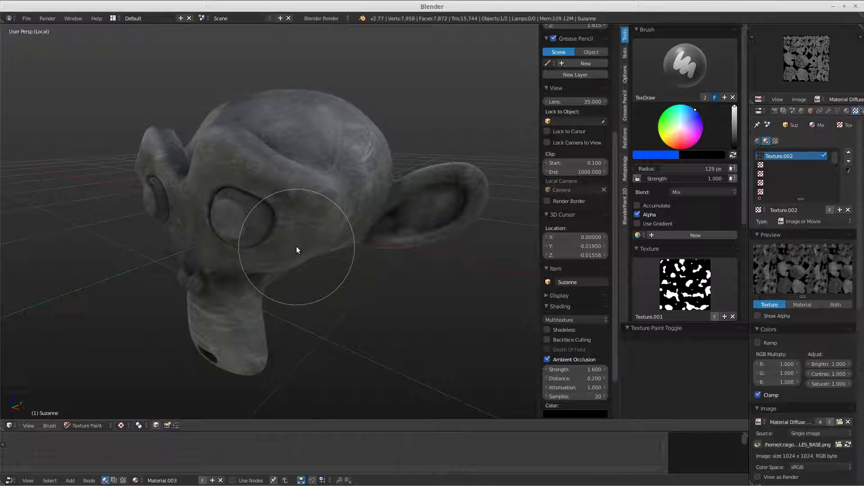
left_click(572, 319)
Switch the viewport to GLSL shading and make the material shadeless.
left_click(580, 301)
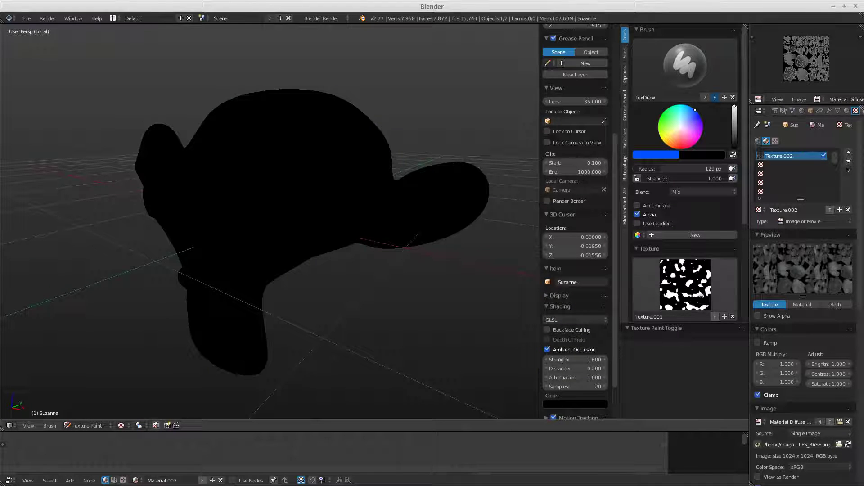
left_click(846, 110)
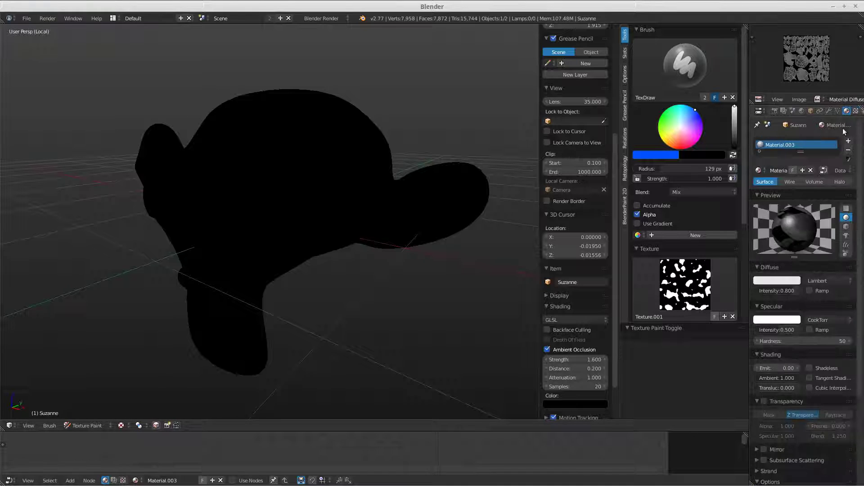
left_click(810, 368)
middle_click_drag(432, 275, 441, 261)
Add a fully transparent Diffuse Color paint slot and make Material.003 Diffuse Color active.
left_click(624, 53)
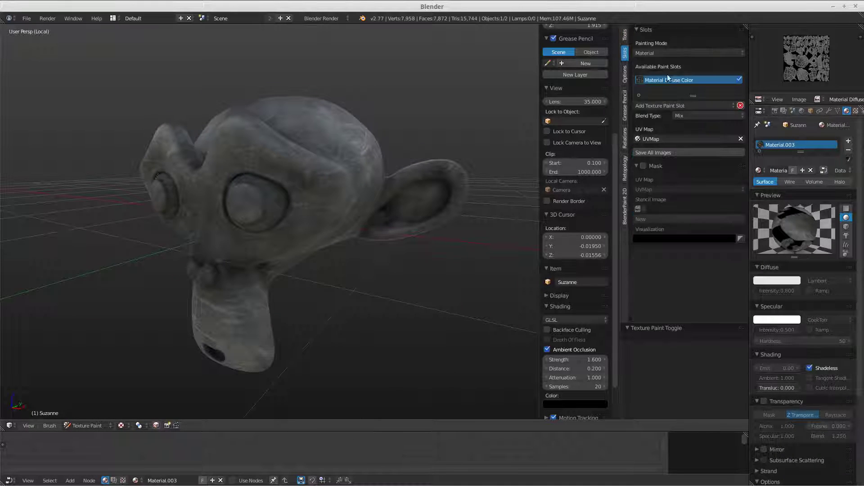
left_click(681, 106)
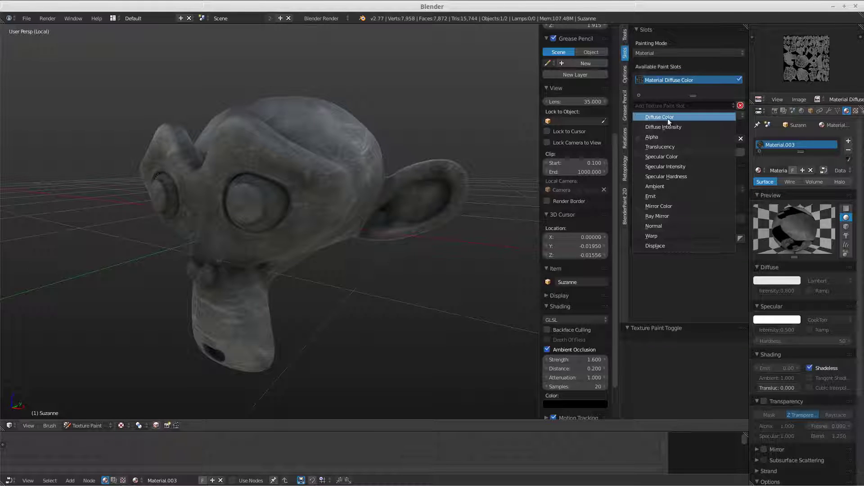
left_click(671, 118)
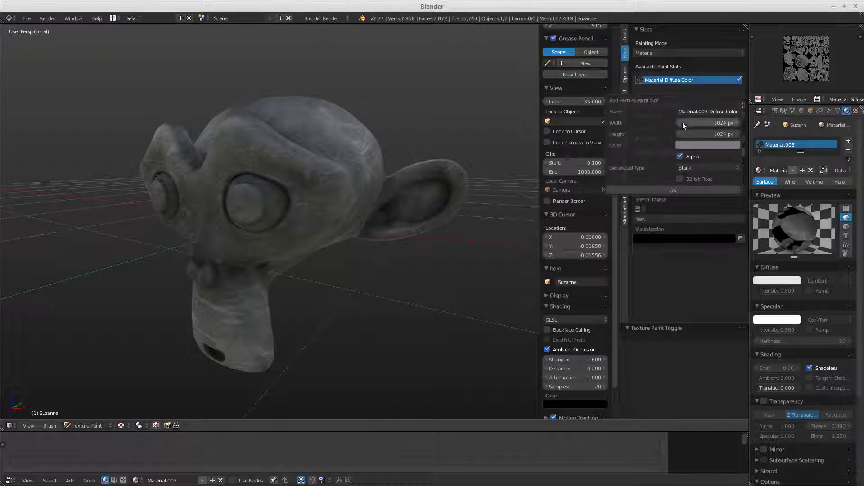
left_click(715, 145)
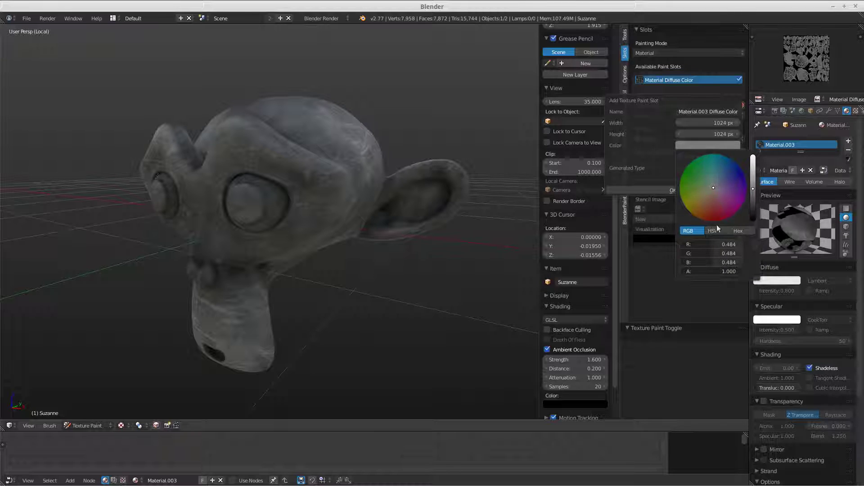
left_click_drag(736, 270, 655, 270)
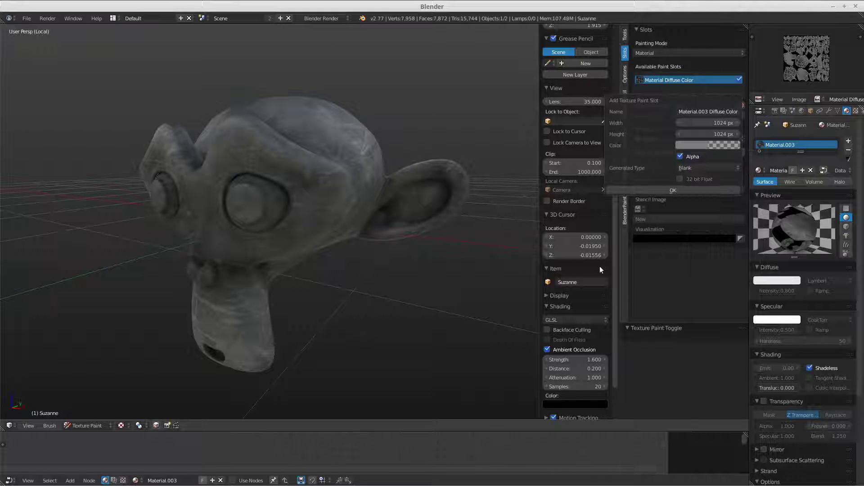
left_click(686, 190)
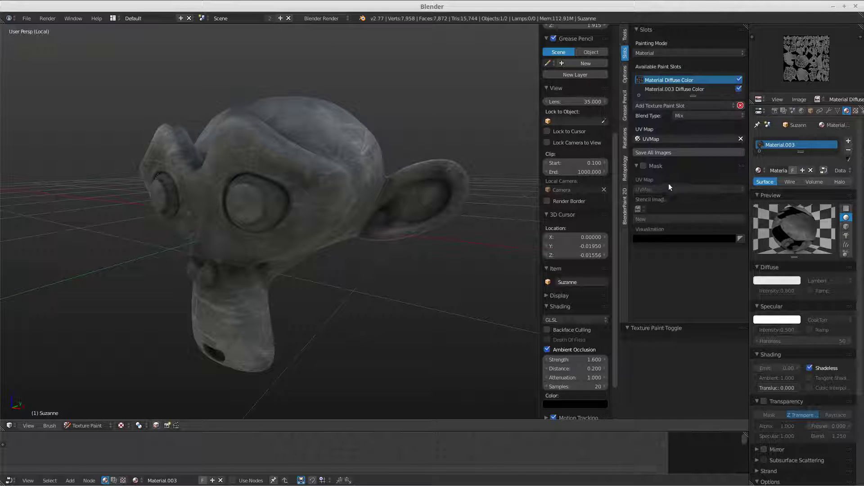
left_click(676, 89)
left_click(625, 35)
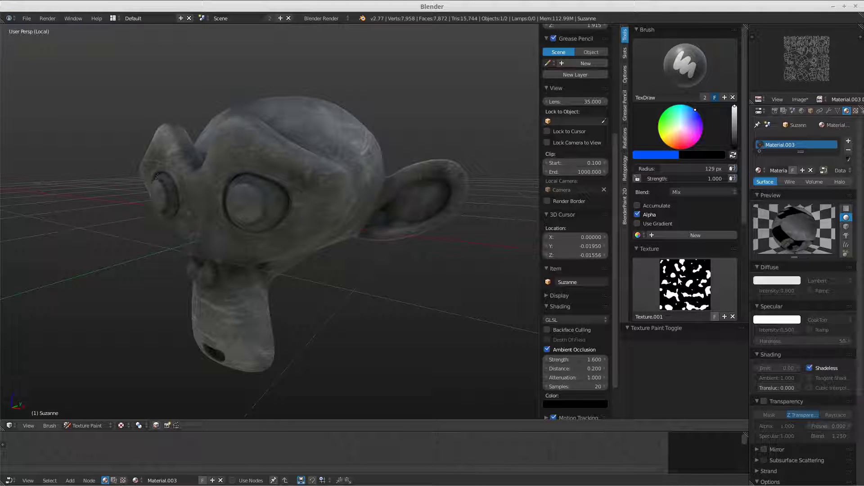
Try Color brush blending, reset it to Mix, and set the slot blend type to Color.
left_click(693, 190)
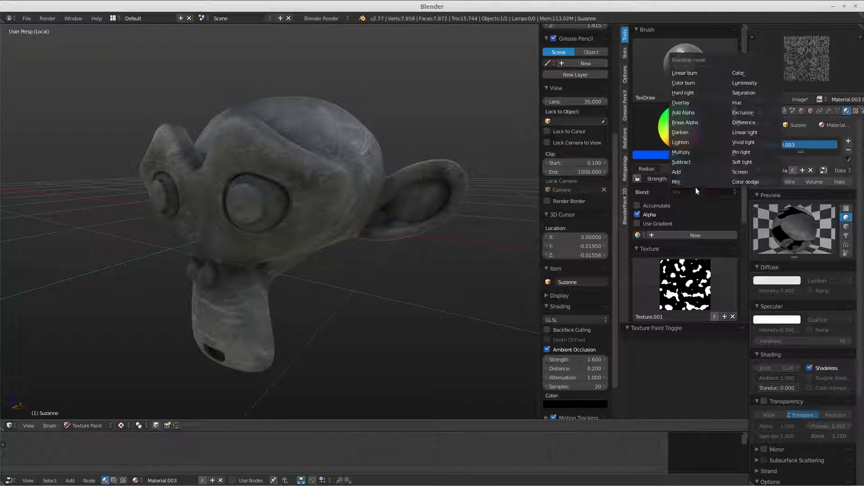
left_click(737, 74)
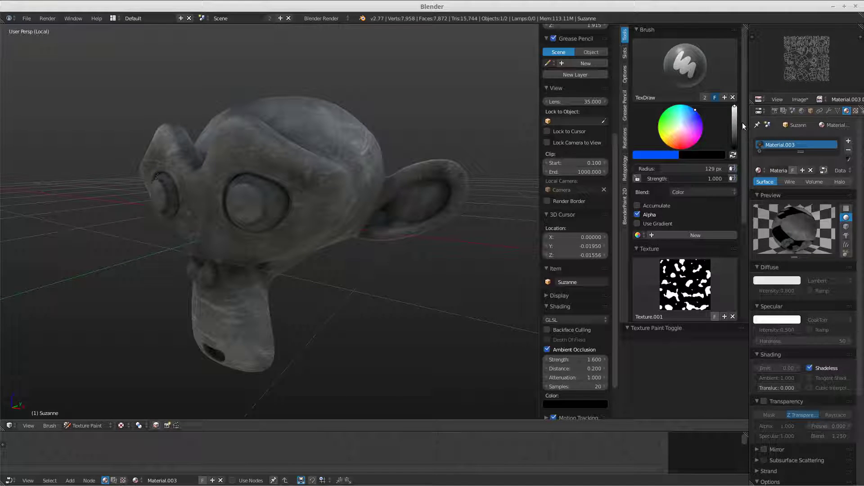
left_click(693, 190)
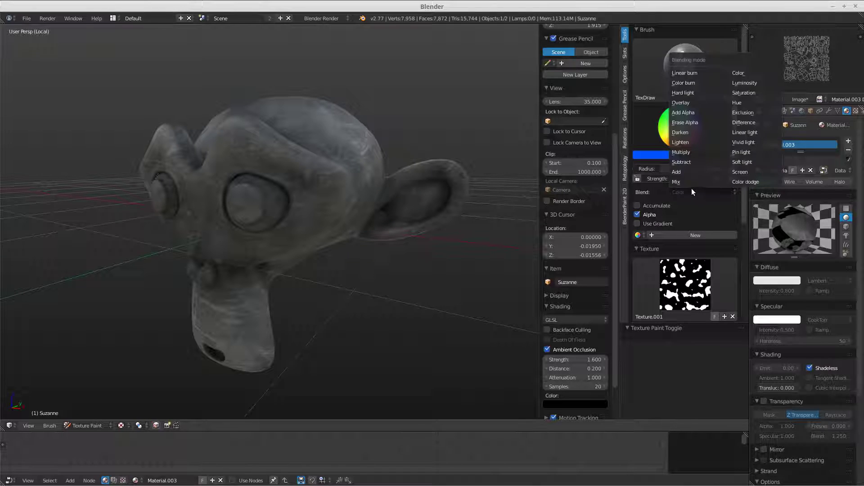
left_click(688, 183)
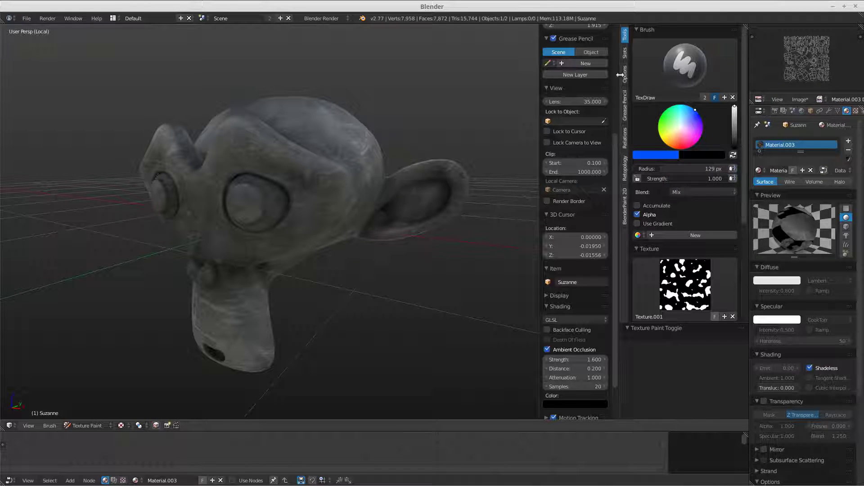
left_click(625, 53)
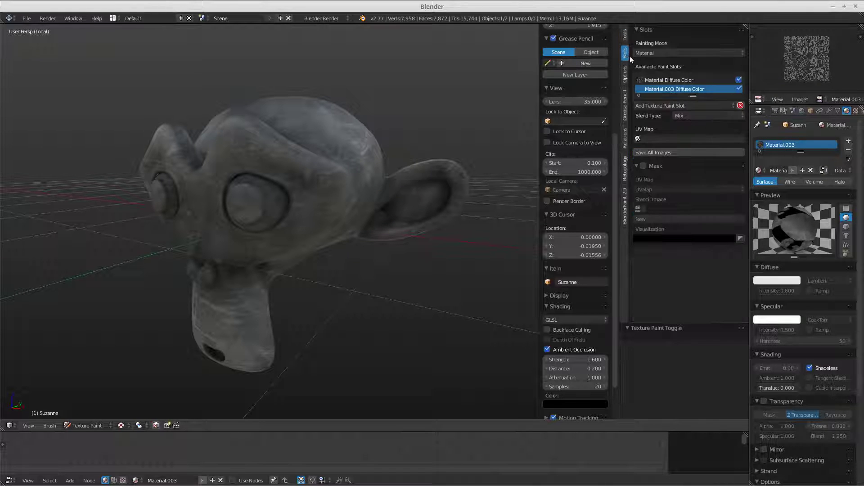
left_click(691, 115)
left_click(690, 255)
Test Accumulate and a blue stroke, undo it, then enable pen pressure for brush strength.
left_click(625, 37)
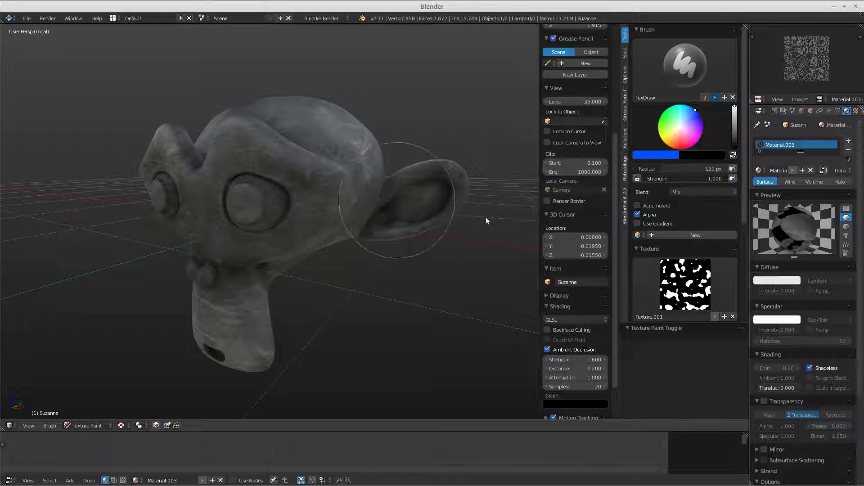
left_click(638, 205)
scroll(744, 206, "down", 5)
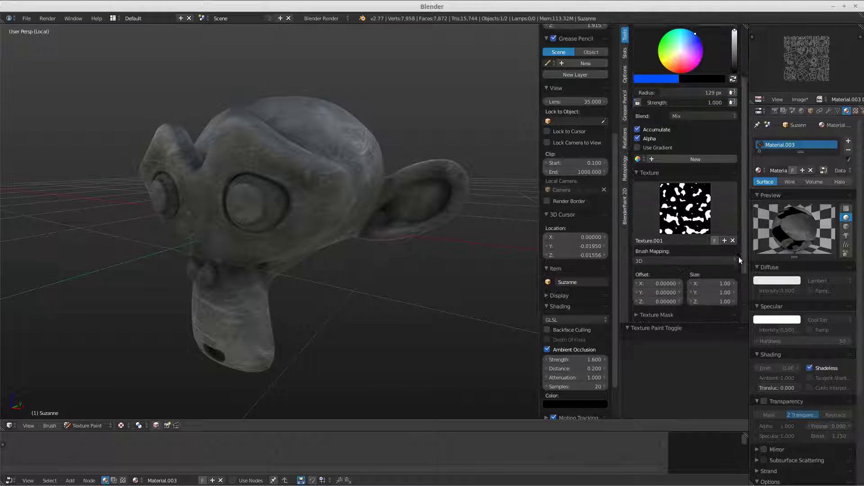
left_click(638, 128)
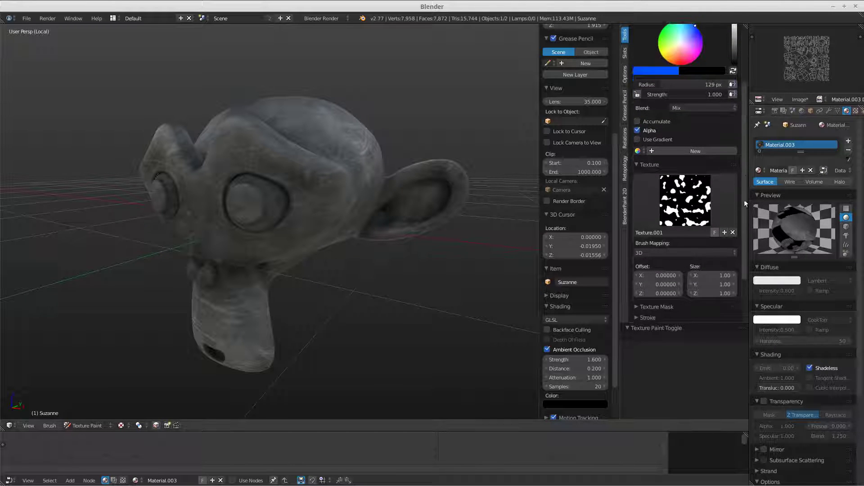
scroll(720, 212, "down", 2)
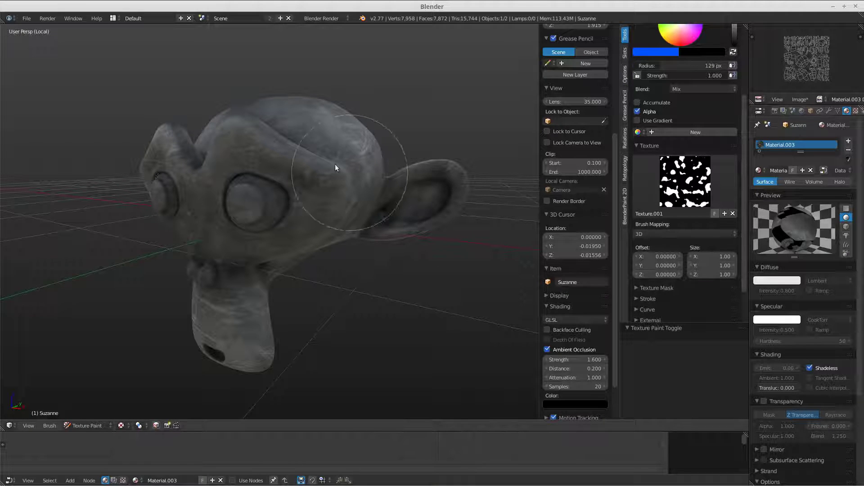
mouse_move(335, 164)
left_mouse_down()
mouse_move(298, 163)
mouse_move(288, 137)
mouse_move(322, 130)
mouse_move(356, 186)
mouse_move(308, 235)
mouse_move(326, 223)
left_mouse_up()
mouse_move(326, 222)
middle_mouse_down()
mouse_move(353, 192)
mouse_move(335, 213)
middle_mouse_up()
key("ctrl+z")
key("ctrl+z")
key("ctrl+z")
key("ctrl+z")
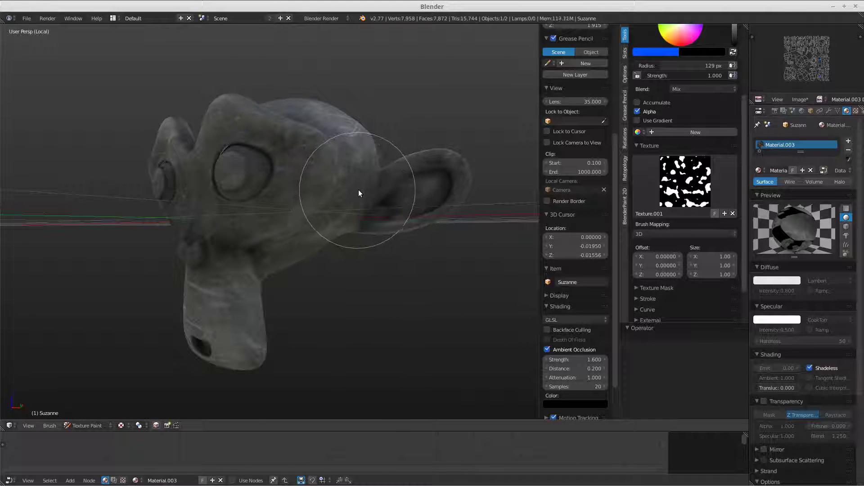
left_click(732, 75)
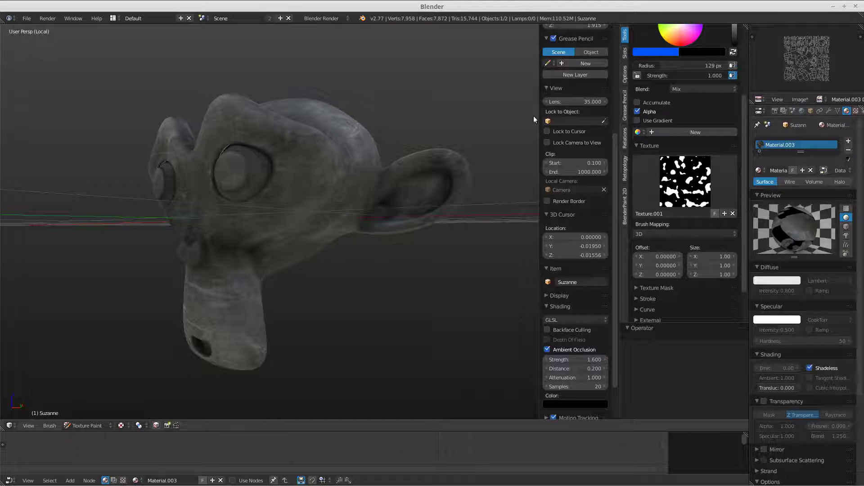
Set radius 93 px and strength 0.265, then 0.538, painting blue across the eyes and forehead.
key("f")
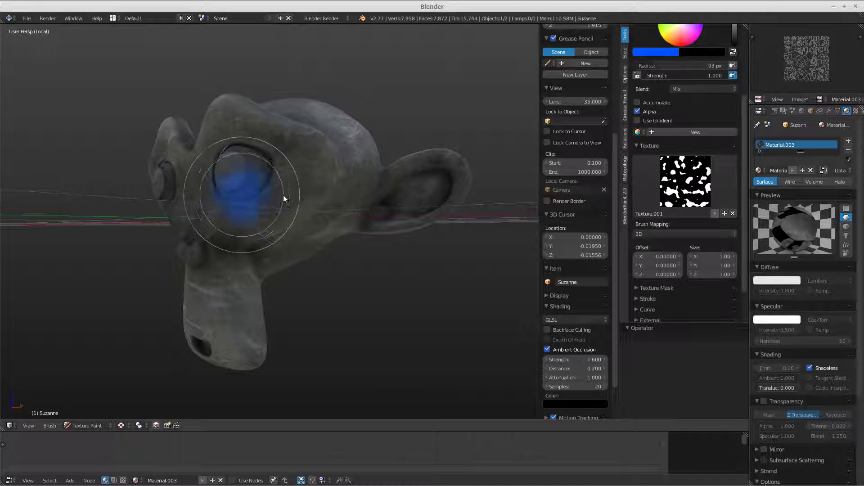
left_click(283, 195)
key("shift+f")
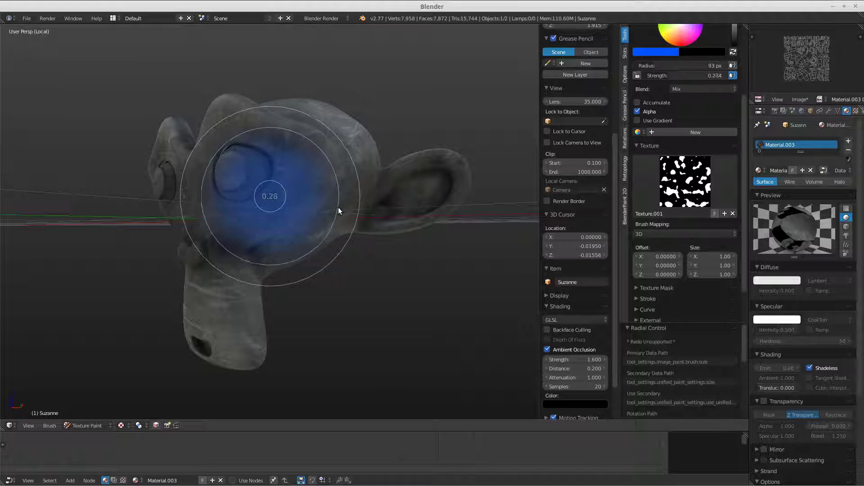
left_click(338, 207)
mouse_move(328, 173)
left_mouse_down()
mouse_move(285, 200)
mouse_move(293, 168)
mouse_move(228, 165)
left_mouse_up()
key("shift+f")
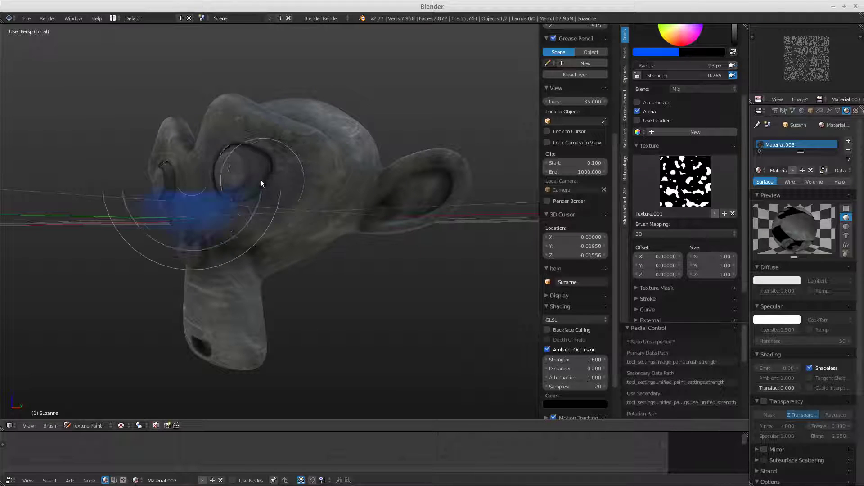
left_click(299, 172)
mouse_move(306, 174)
left_mouse_down()
mouse_move(248, 158)
mouse_move(224, 165)
mouse_move(210, 192)
mouse_move(254, 144)
mouse_move(214, 146)
mouse_move(197, 180)
mouse_move(295, 204)
left_mouse_up()
mouse_move(326, 202)
middle_mouse_down()
mouse_move(376, 236)
mouse_move(326, 212)
middle_mouse_up()
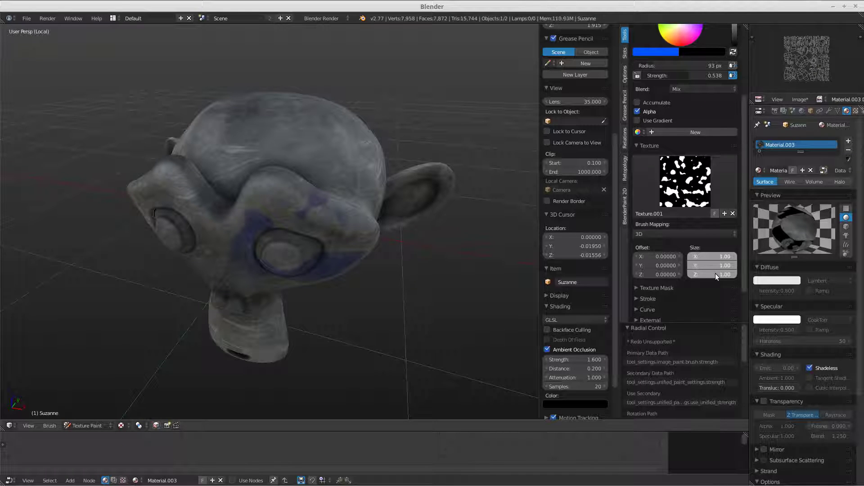
Raise brush texture size to 2.20 then 4.30, shrink radius to 58 px, and paint the brow and eyes.
left_click_drag(719, 274, 718, 274)
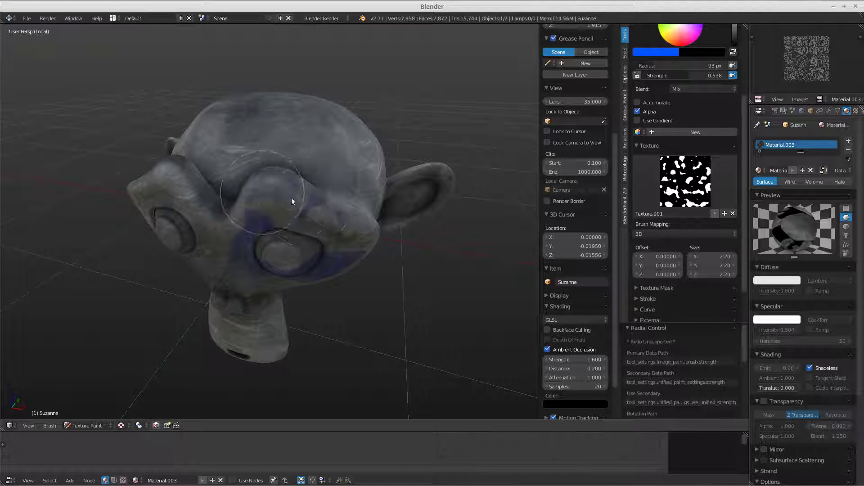
mouse_move(305, 212)
left_mouse_down()
mouse_move(321, 243)
mouse_move(313, 248)
mouse_move(291, 209)
mouse_move(322, 210)
left_mouse_up()
mouse_move(709, 255)
left_mouse_down()
mouse_move(709, 272)
mouse_move(725, 275)
left_mouse_up()
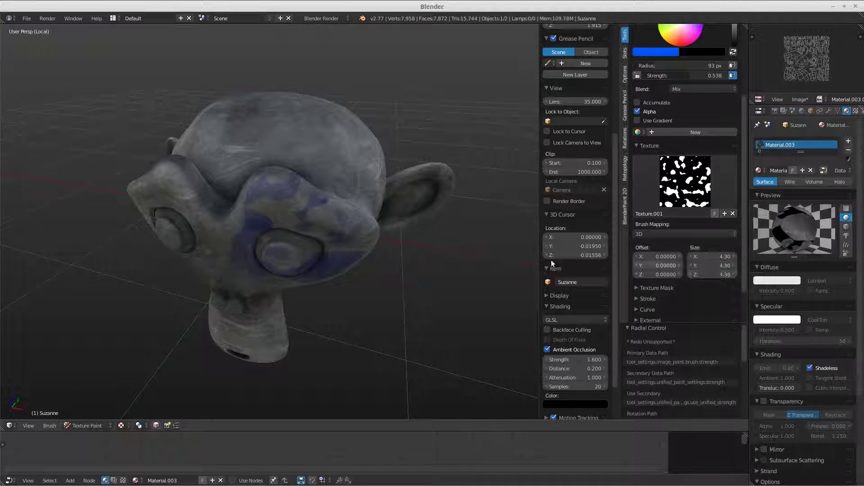
key("f")
left_click(301, 218)
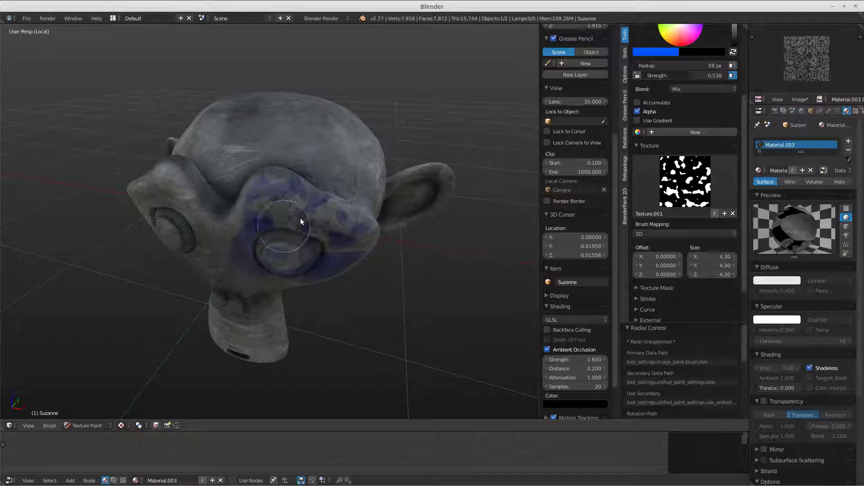
mouse_move(322, 228)
left_mouse_down()
mouse_move(417, 241)
mouse_move(327, 196)
mouse_move(331, 184)
mouse_move(309, 156)
mouse_move(264, 145)
mouse_move(327, 170)
mouse_move(341, 214)
mouse_move(366, 219)
left_mouse_up()
mouse_move(366, 219)
middle_mouse_down()
mouse_move(339, 203)
mouse_move(227, 236)
middle_mouse_up()
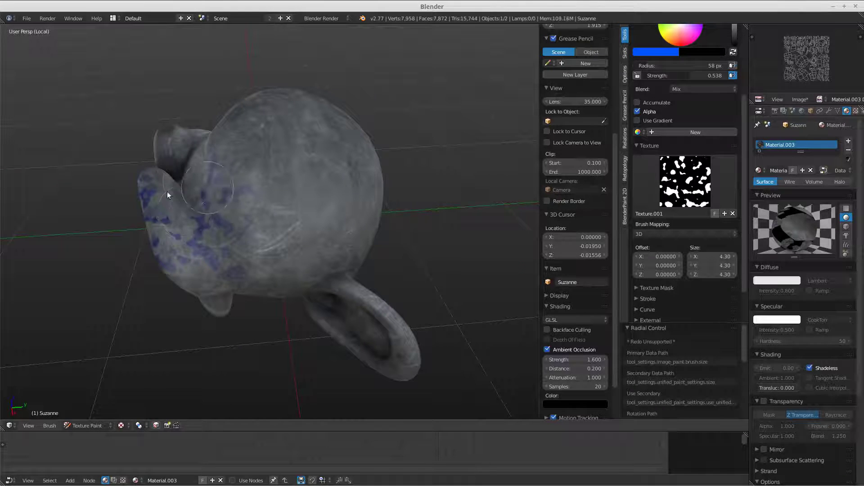
Paint cheek and brow, set texture size 3.10 and strength 0.661, then stroke blue over the head.
mouse_move(186, 234)
left_mouse_down()
mouse_move(265, 256)
mouse_move(322, 218)
mouse_move(252, 190)
left_mouse_up()
mouse_move(242, 251)
middle_mouse_down()
mouse_move(241, 242)
mouse_move(329, 213)
mouse_move(323, 199)
mouse_move(233, 218)
middle_mouse_up()
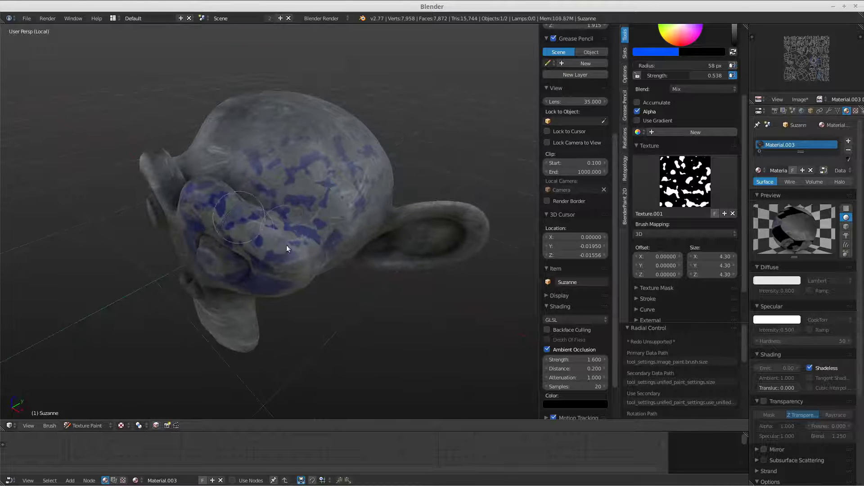
left_click_drag(712, 273, 706, 274)
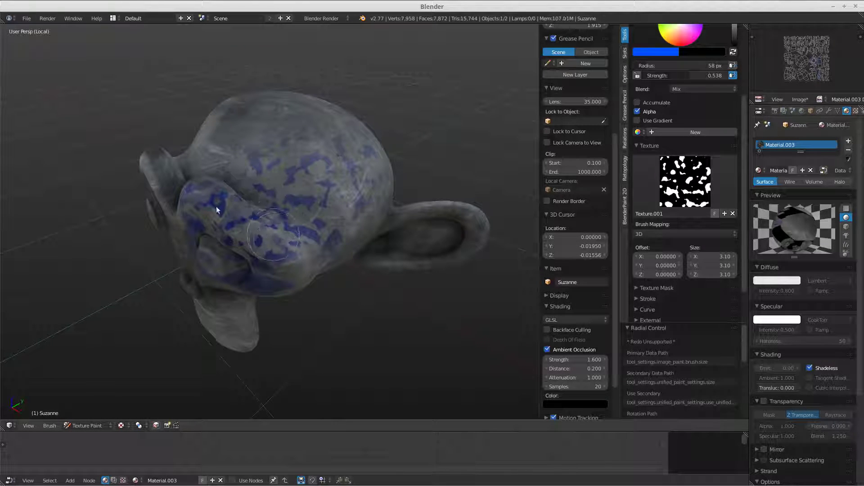
key("shift+f")
left_click(222, 226)
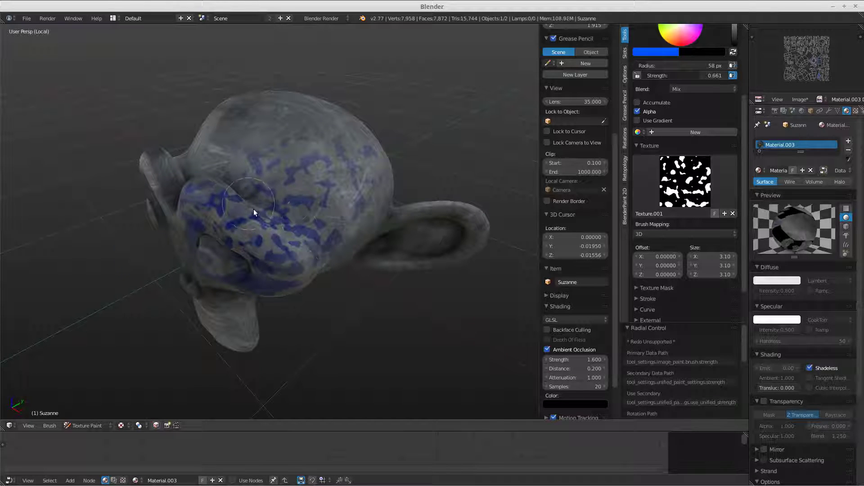
mouse_move(300, 247)
middle_mouse_down()
mouse_move(331, 204)
mouse_move(312, 206)
mouse_move(318, 173)
middle_mouse_up()
mouse_move(290, 200)
left_mouse_down()
mouse_move(237, 139)
mouse_move(375, 196)
left_mouse_up()
mouse_move(374, 197)
middle_mouse_down()
mouse_move(355, 270)
mouse_move(357, 251)
mouse_move(399, 243)
mouse_move(408, 215)
mouse_move(427, 224)
mouse_move(414, 241)
mouse_move(434, 240)
mouse_move(402, 239)
mouse_move(410, 205)
middle_mouse_up()
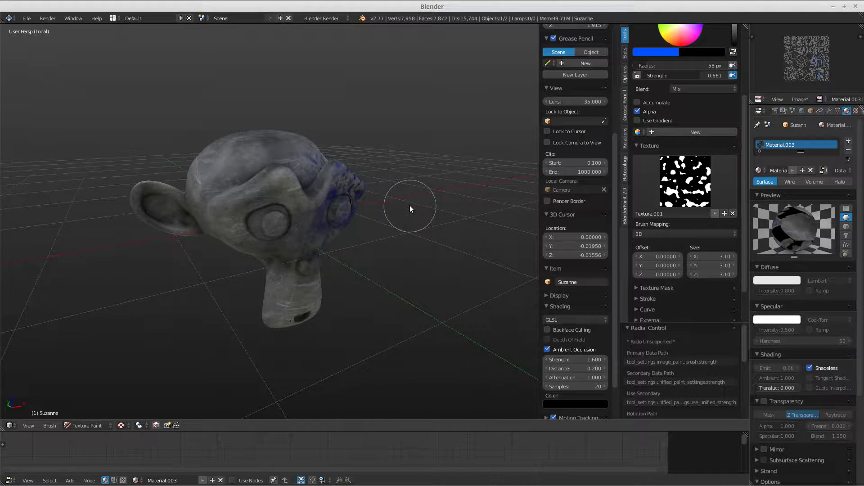